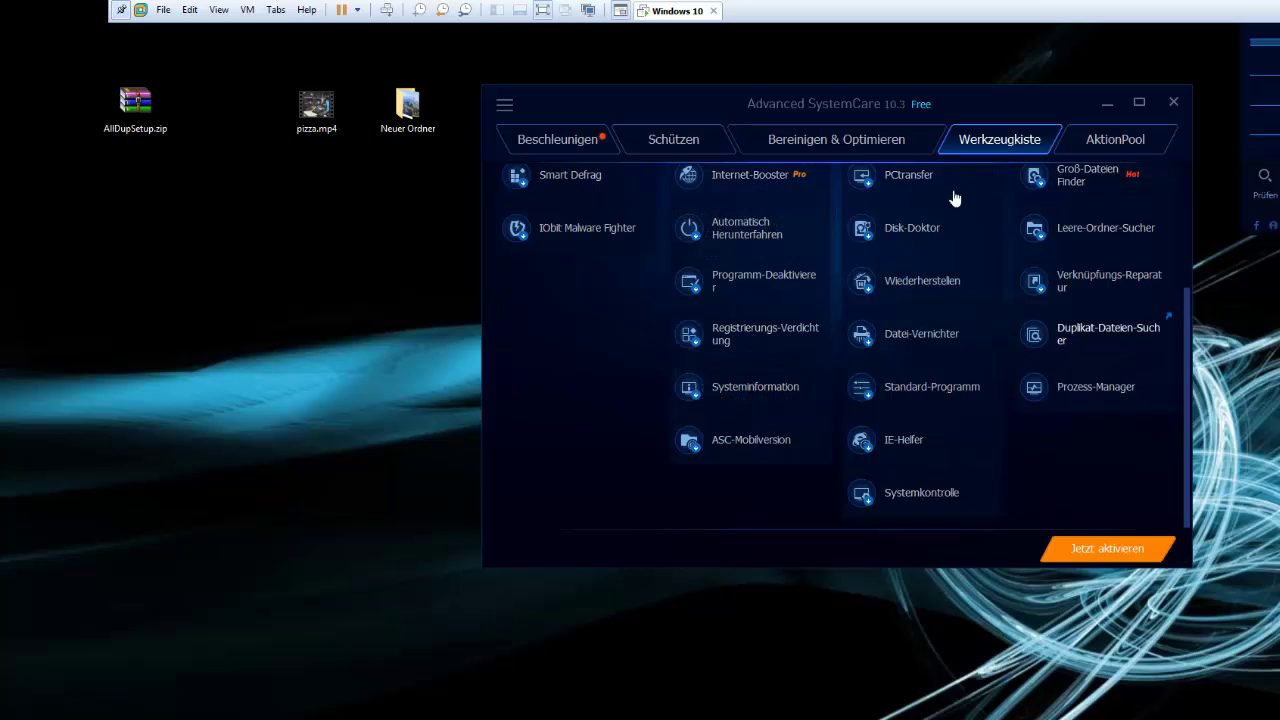
Look through the tools in Werkzeugkiste and the scan options in Bereinigen & Optimieren.
{"action": "scroll", "coordinate": [892, 393], "scroll_direction": "up", "scroll_amount": 3}
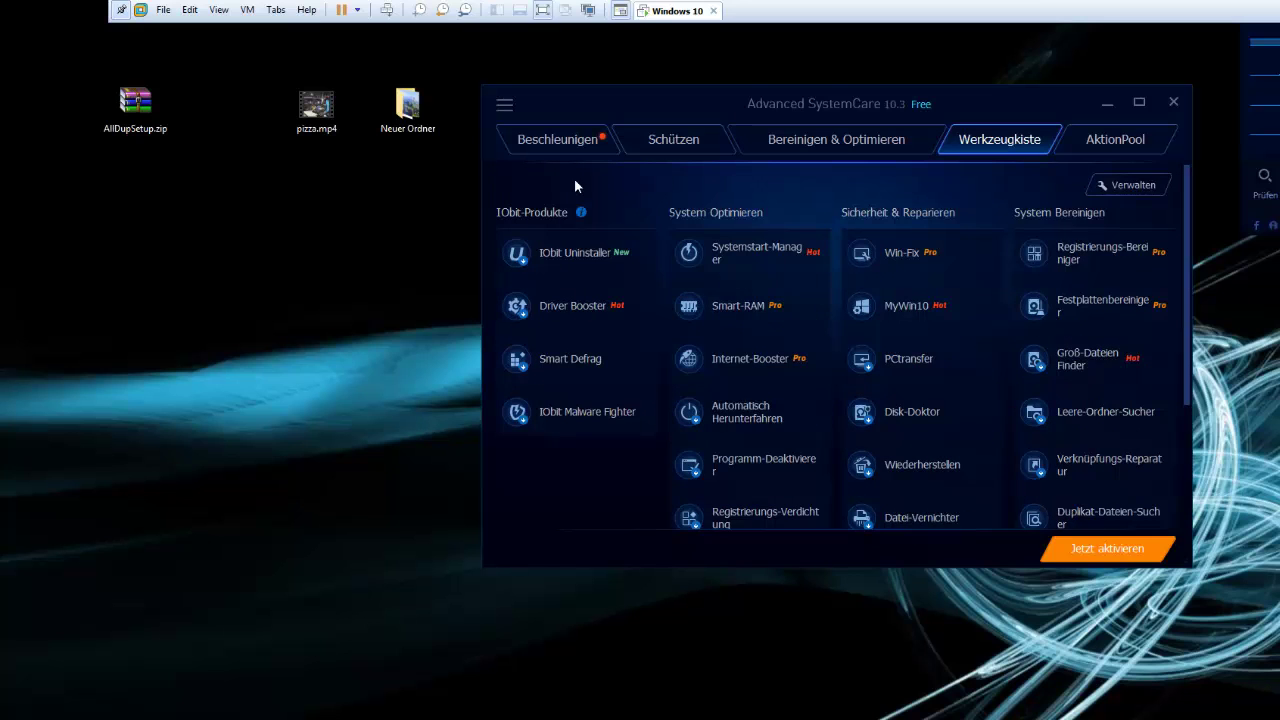
{"action": "scroll", "coordinate": [700, 328], "scroll_direction": "down", "scroll_amount": 3}
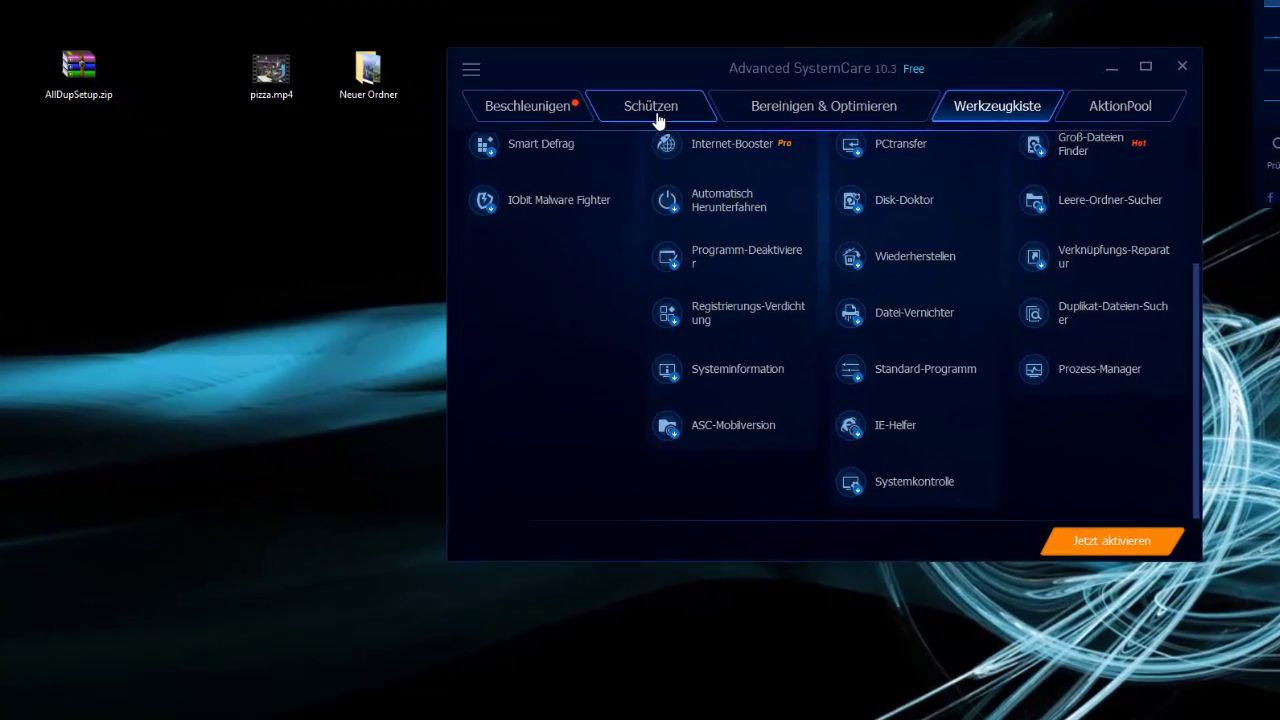
{"action": "scroll", "coordinate": [724, 158], "scroll_direction": "up", "scroll_amount": 3}
{"action": "left_click", "coordinate": [823, 105]}
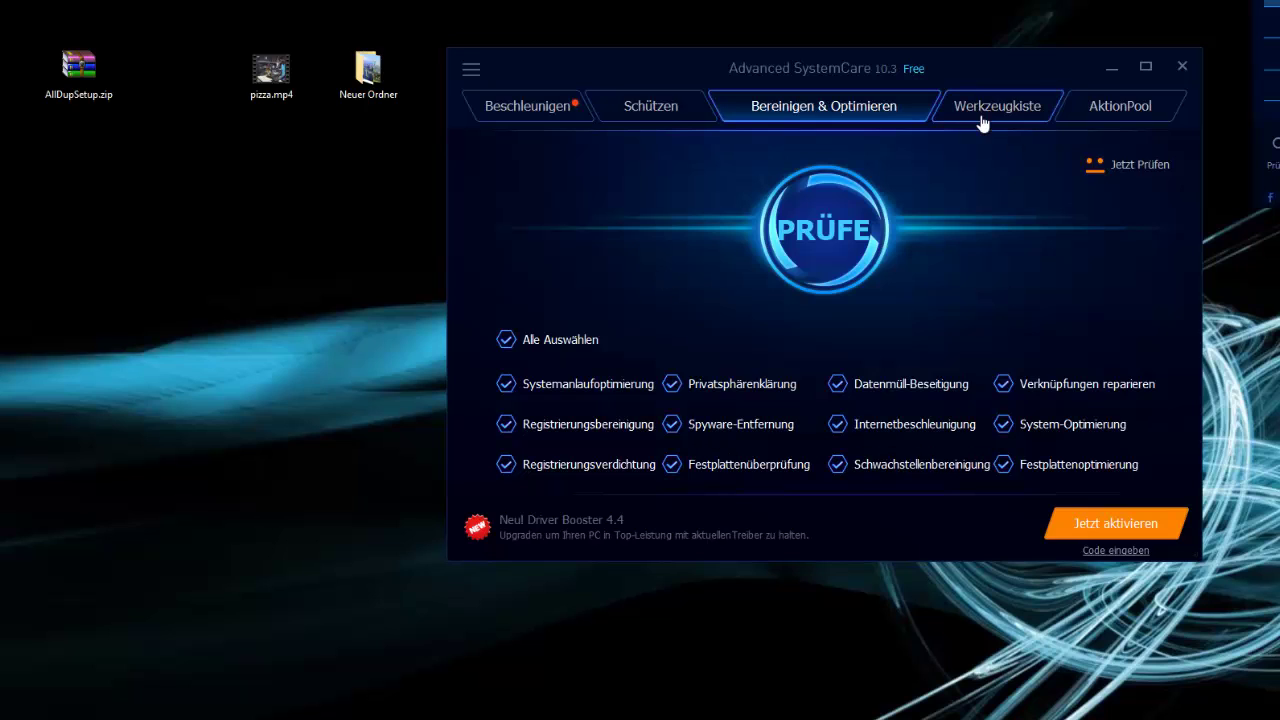
{"action": "left_click", "coordinate": [1020, 120]}
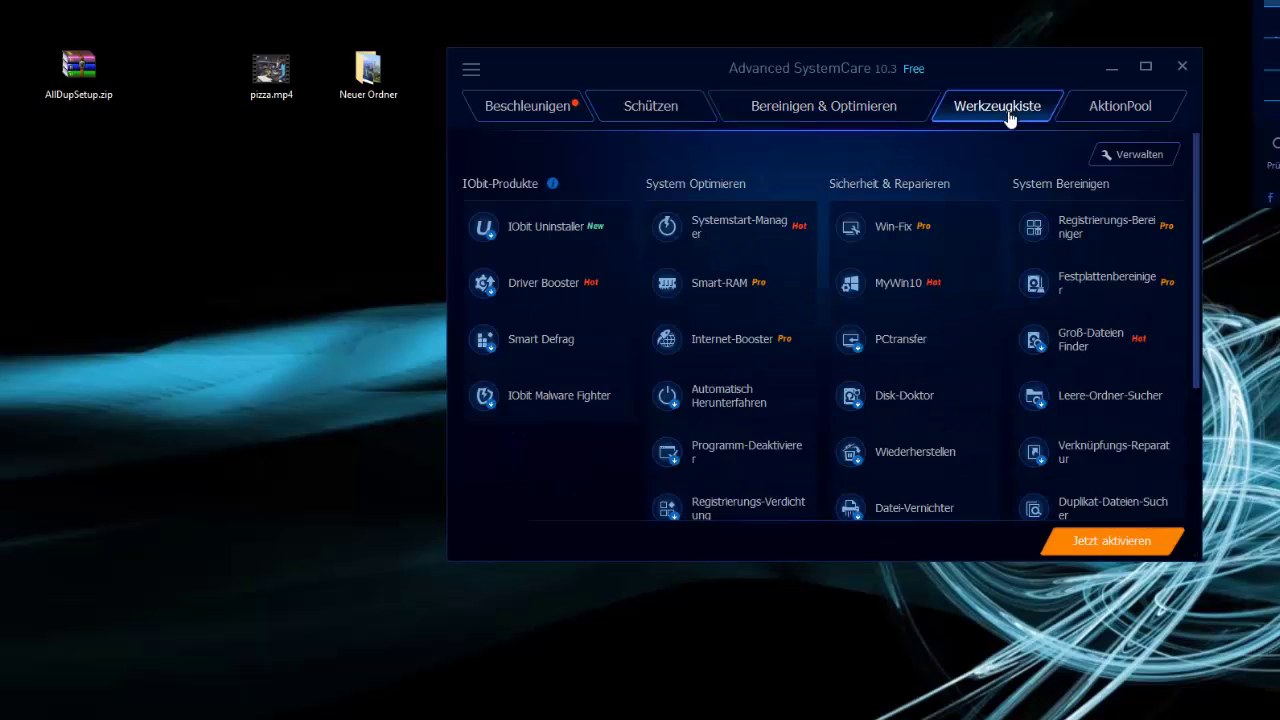
{"action": "scroll", "coordinate": [920, 370], "scroll_direction": "down", "scroll_amount": 2}
{"action": "scroll", "coordinate": [930, 260], "scroll_direction": "up", "scroll_amount": 2}
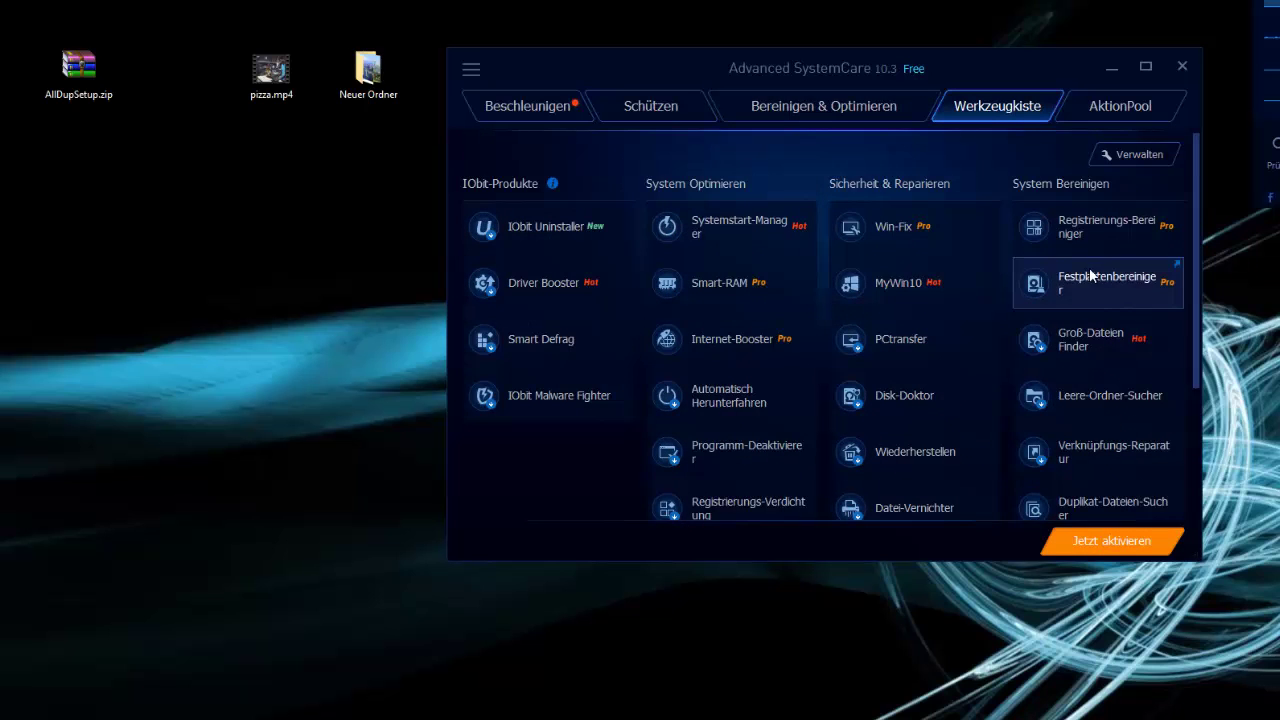
{"action": "scroll", "coordinate": [1075, 270], "scroll_direction": "down", "scroll_amount": 2}
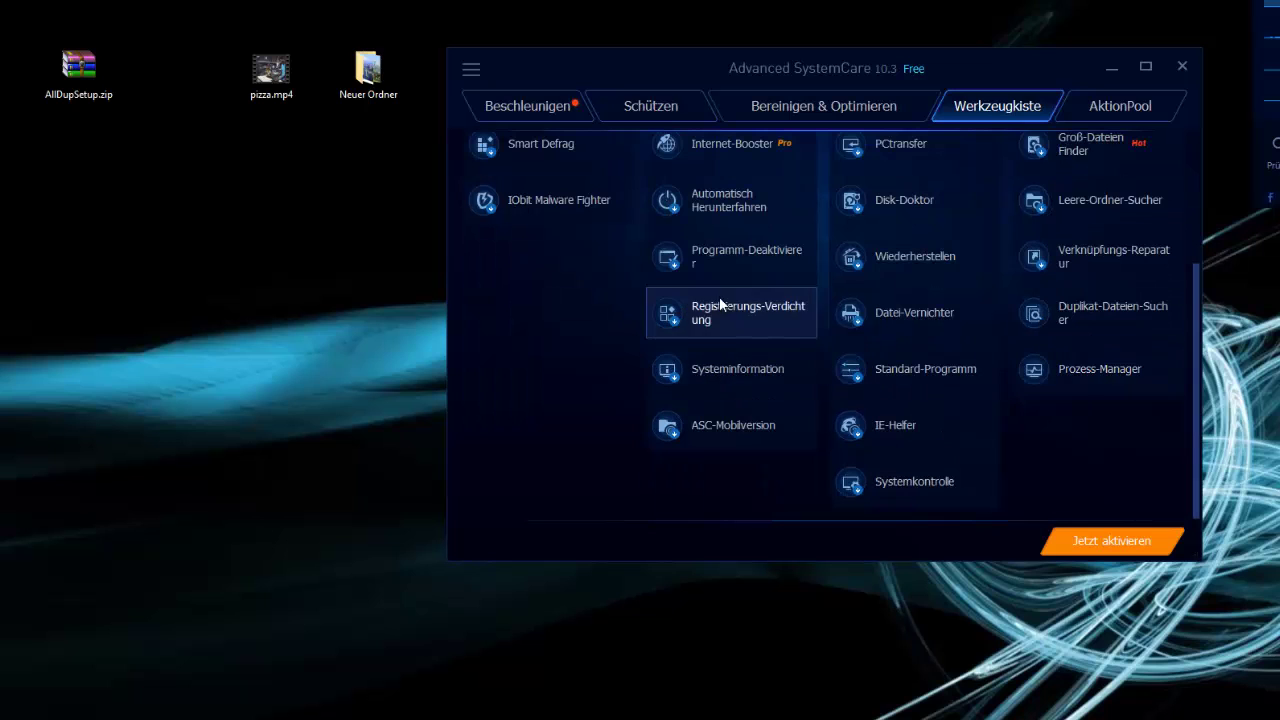
{"action": "scroll", "coordinate": [885, 178], "scroll_direction": "up", "scroll_amount": 2}
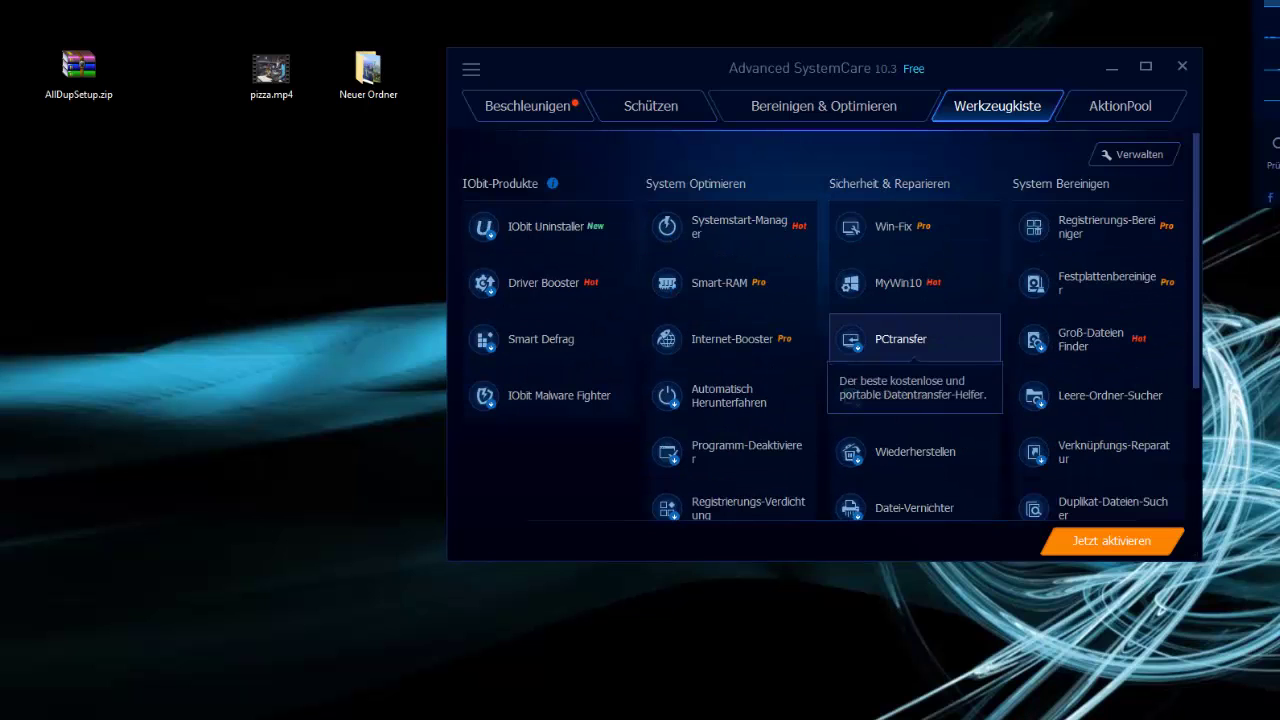
{"action": "left_click", "coordinate": [807, 112]}
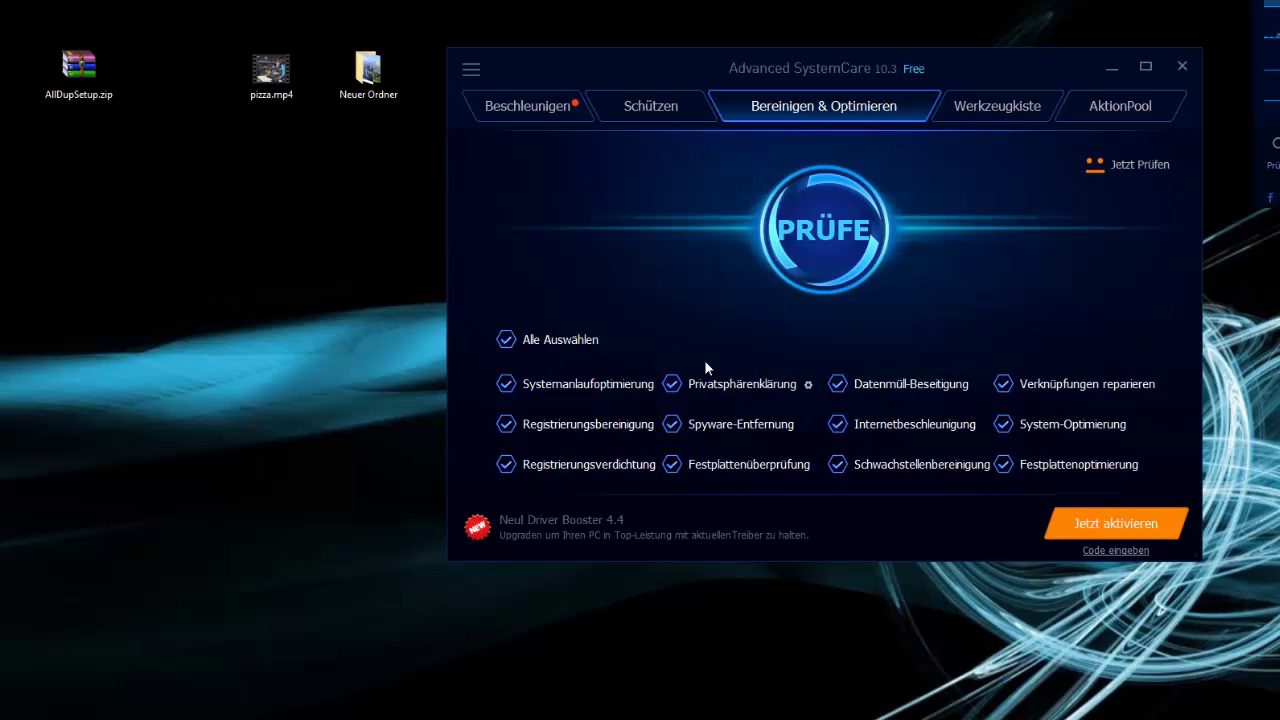
Launch Duplikat-Dateien-Sucher from the Werkzeugkiste and move its window higher on the desktop.
{"action": "left_click", "coordinate": [957, 109]}
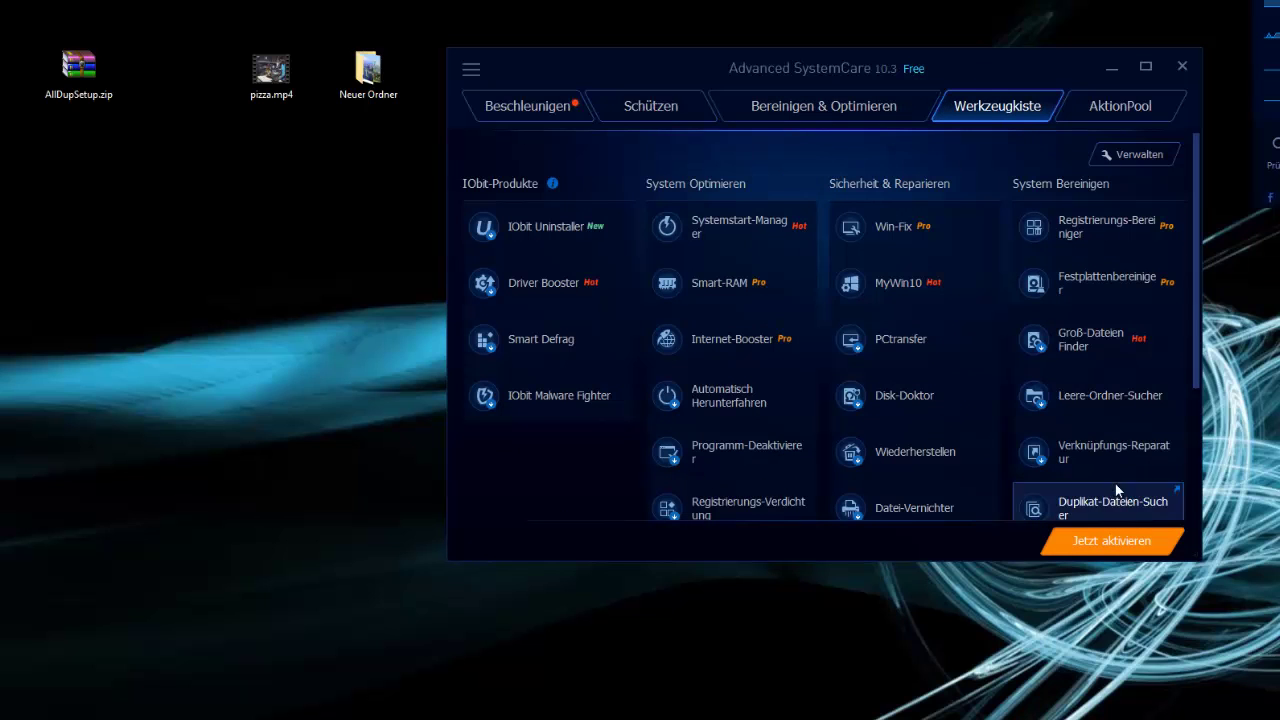
{"action": "scroll", "coordinate": [1100, 465], "scroll_direction": "down", "scroll_amount": 2}
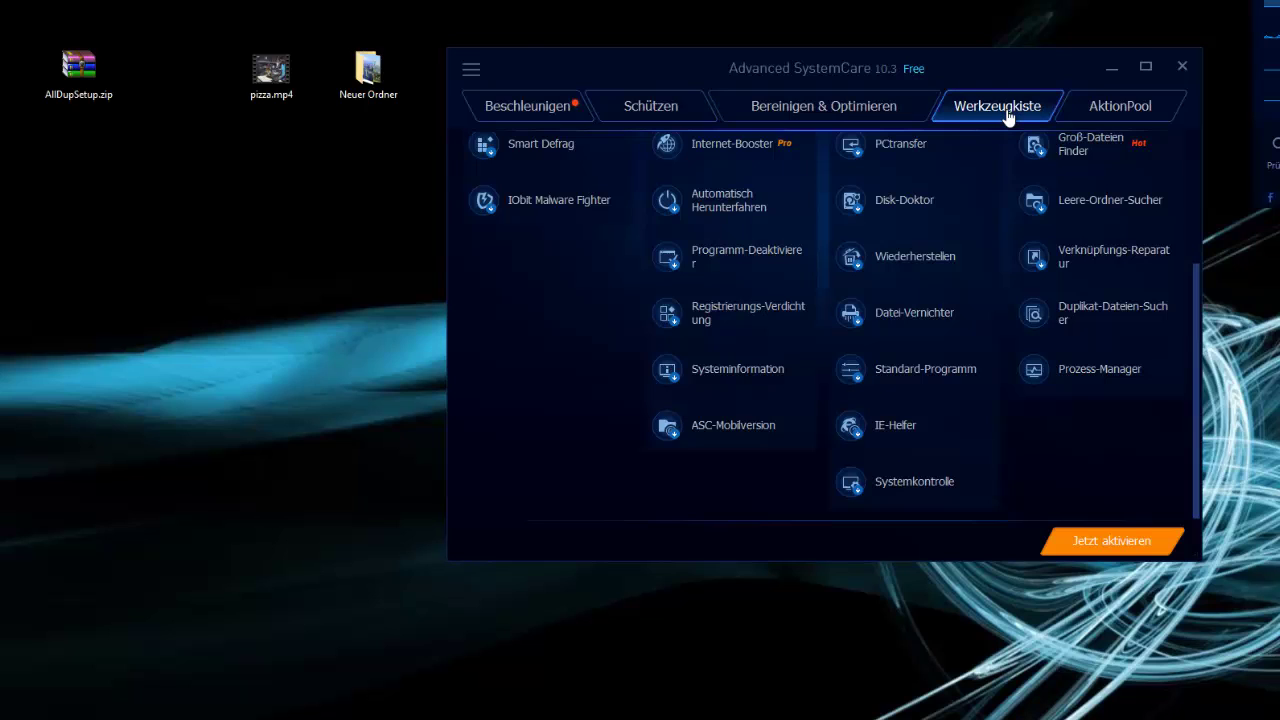
{"action": "left_click", "coordinate": [1068, 316]}
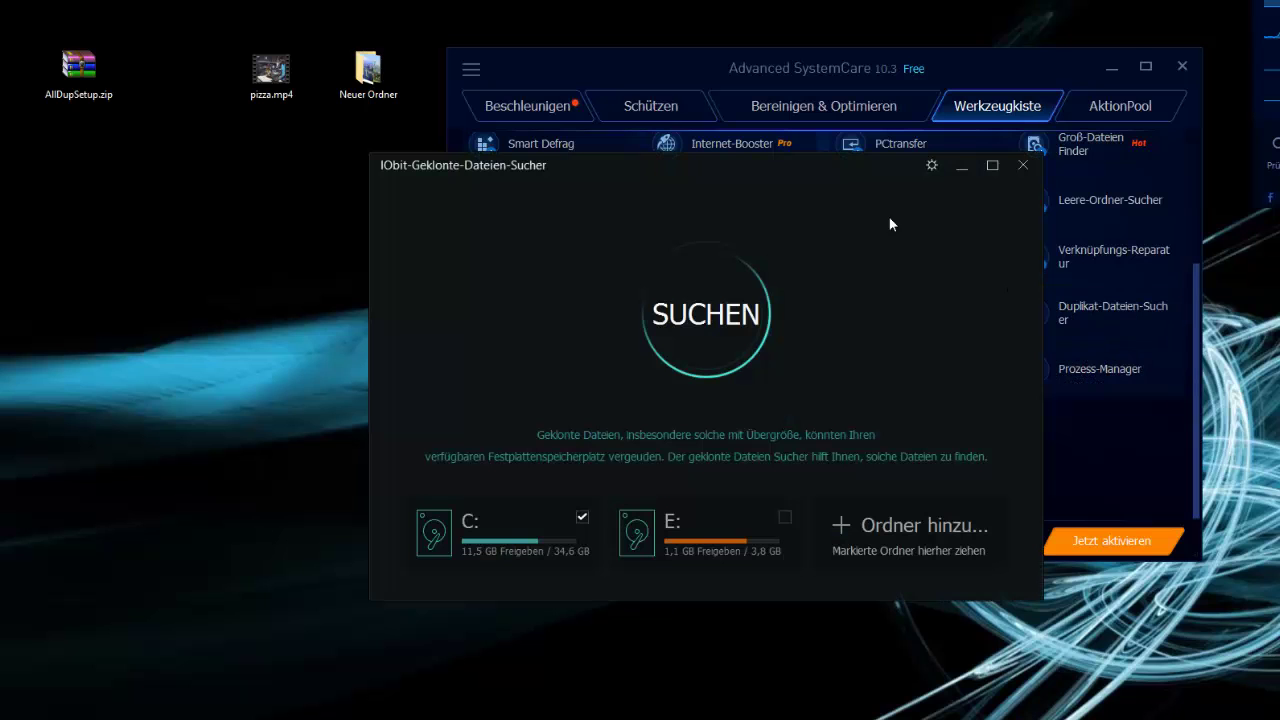
{"action": "left_click_drag", "start_coordinate": [844, 171], "coordinate": [880, 53]}
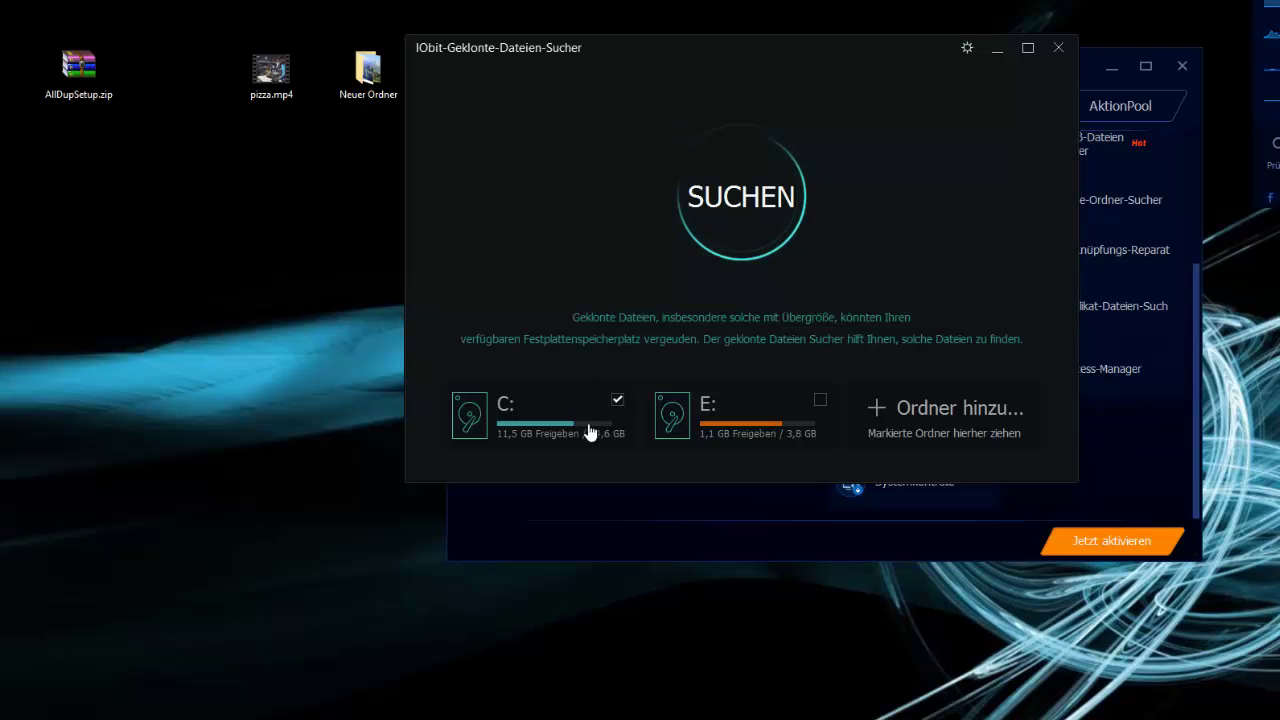
{"action": "left_click", "coordinate": [820, 400]}
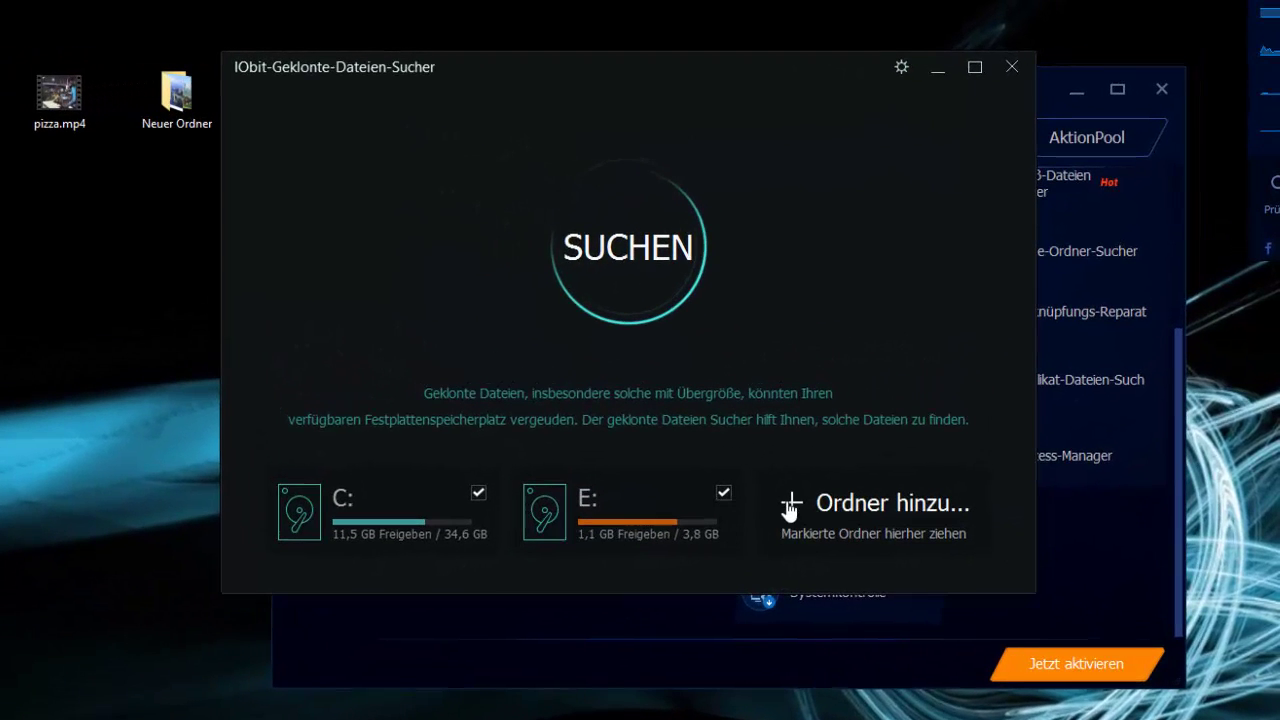
{"action": "left_click", "coordinate": [478, 493]}
{"action": "left_click", "coordinate": [723, 493]}
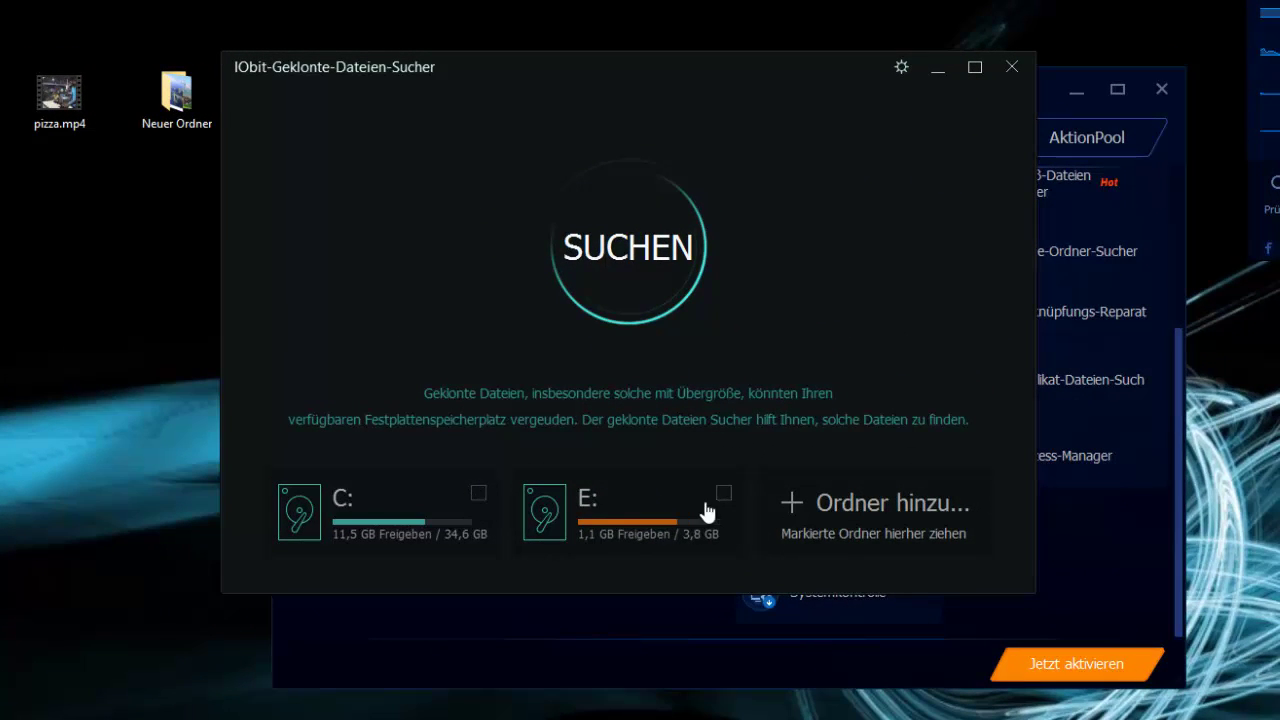
{"action": "left_click", "coordinate": [797, 508]}
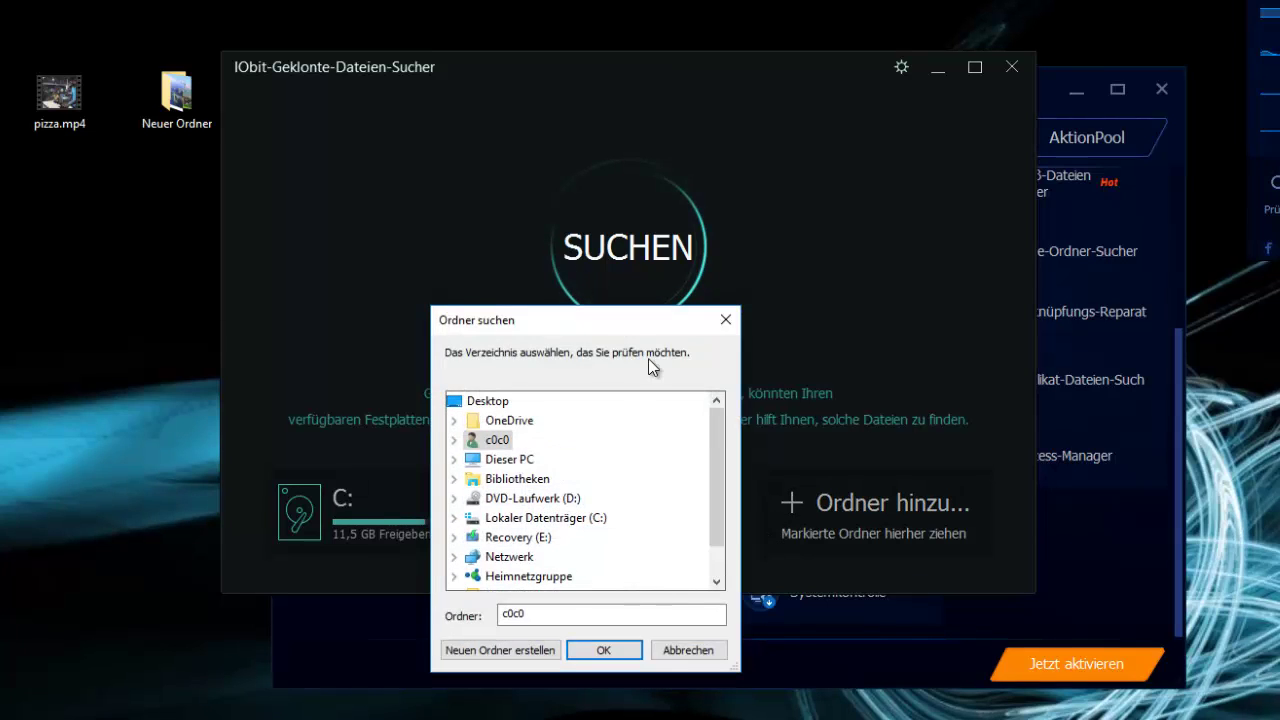
{"action": "left_click", "coordinate": [723, 321]}
{"action": "left_click", "coordinate": [477, 493]}
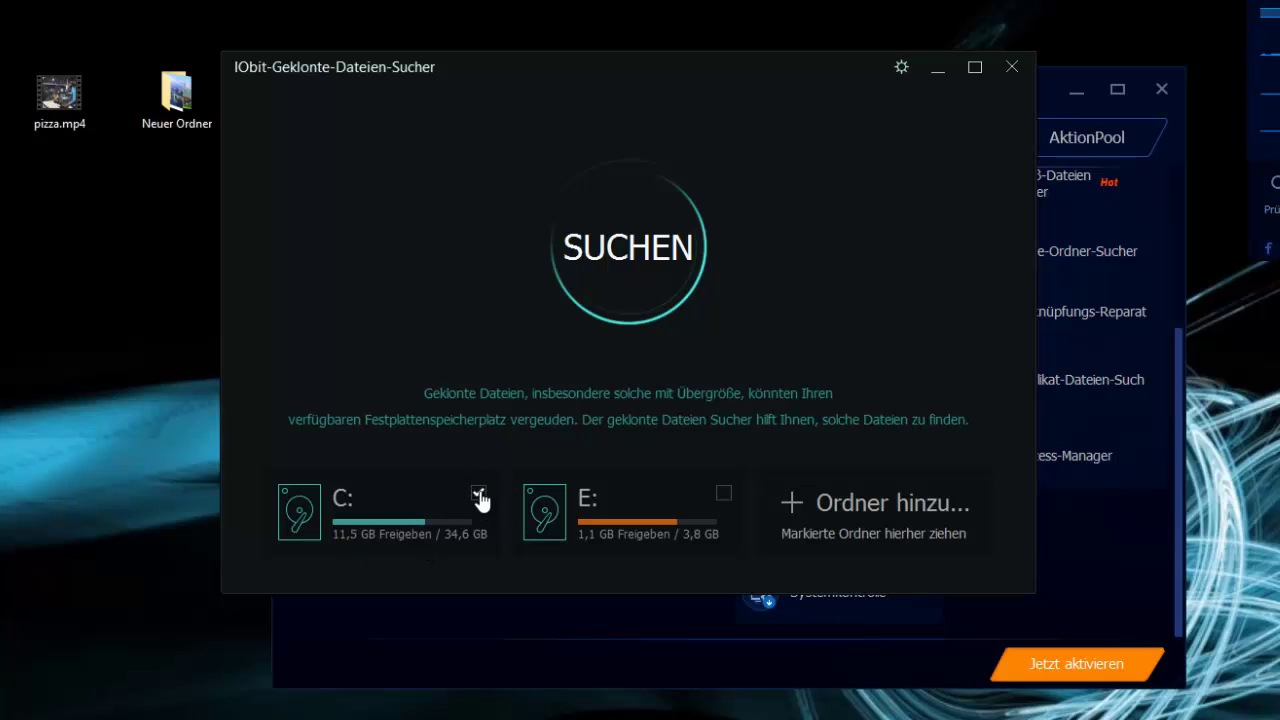
Search drive C: for duplicate files and maximize the results window.
{"action": "left_click", "coordinate": [620, 268]}
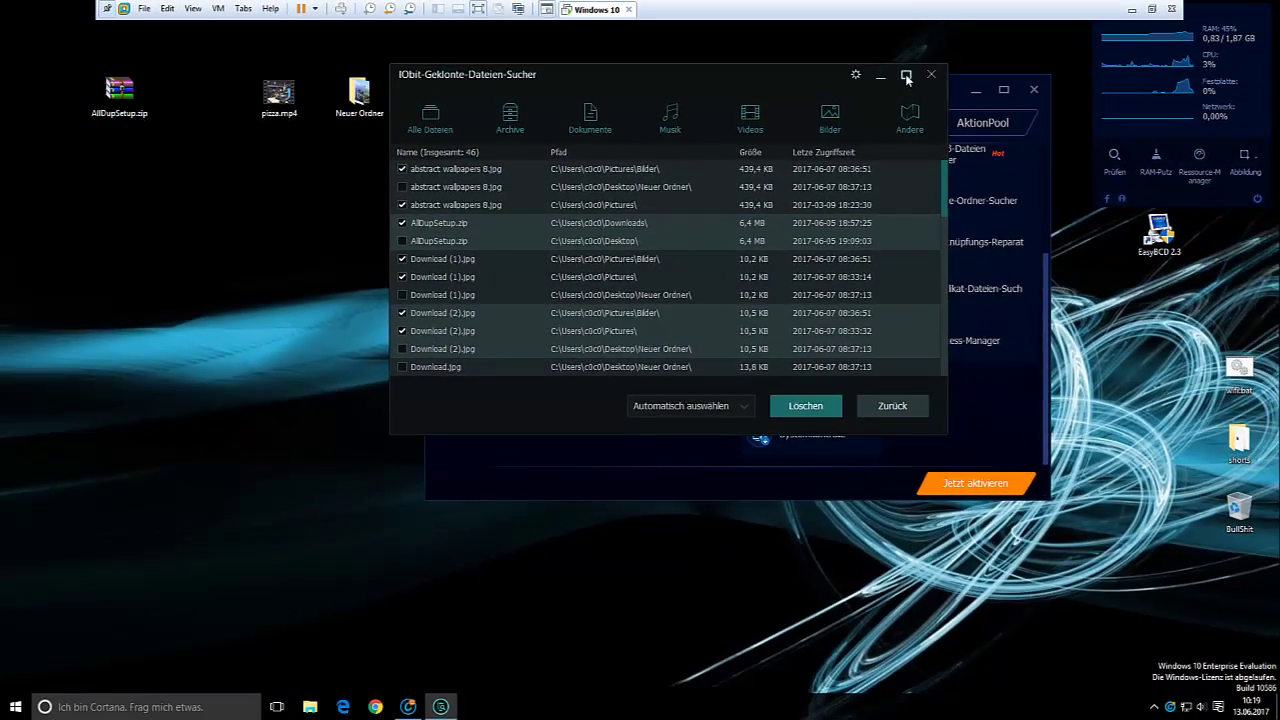
{"action": "left_click", "coordinate": [974, 67]}
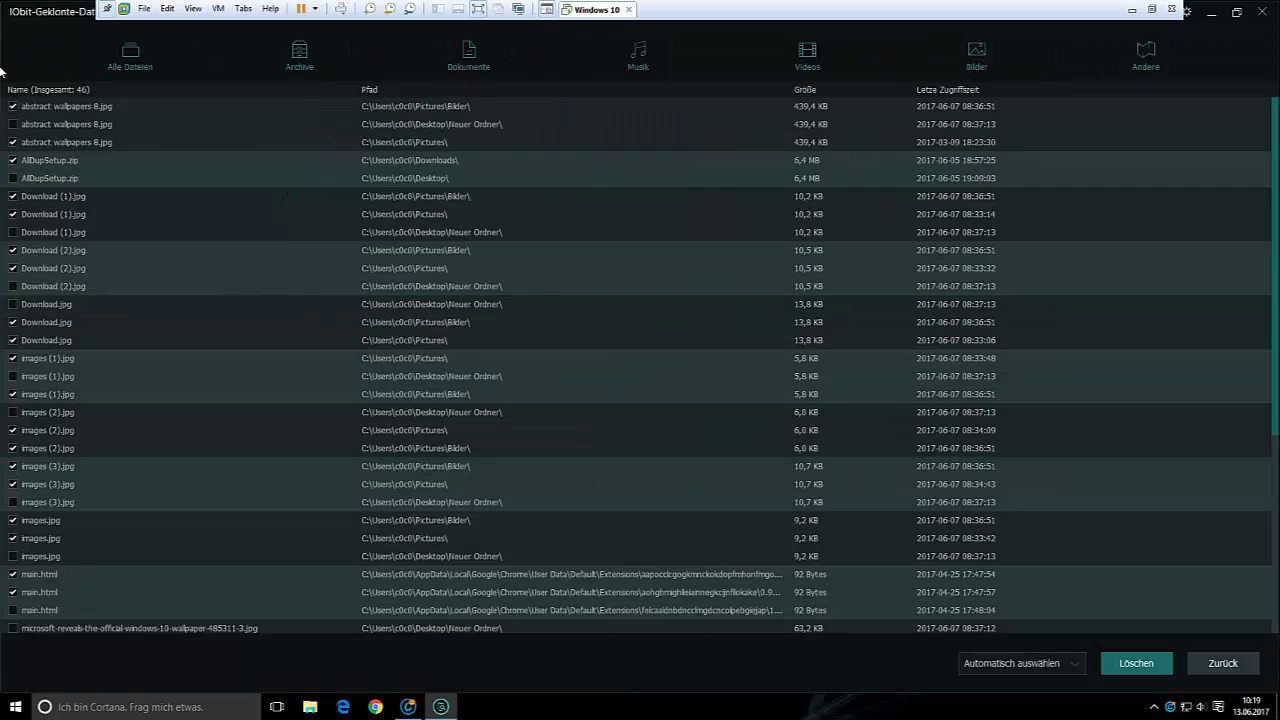
Compare the three duplicate entries of abstract wallpapers 8.jpg and the folders they are stored in.
{"action": "left_click", "coordinate": [79, 108]}
{"action": "left_click", "coordinate": [69, 142]}
{"action": "left_click", "coordinate": [104, 124]}
{"action": "left_click", "coordinate": [80, 107]}
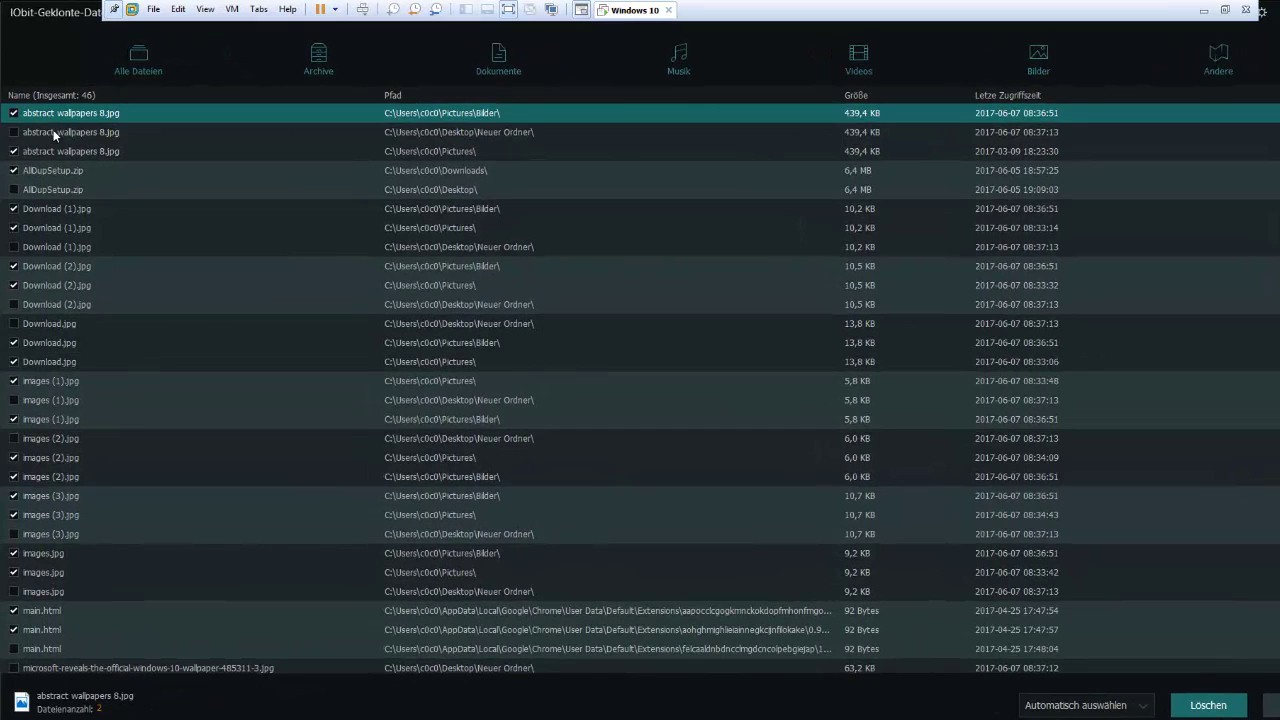
{"action": "left_click", "coordinate": [44, 133]}
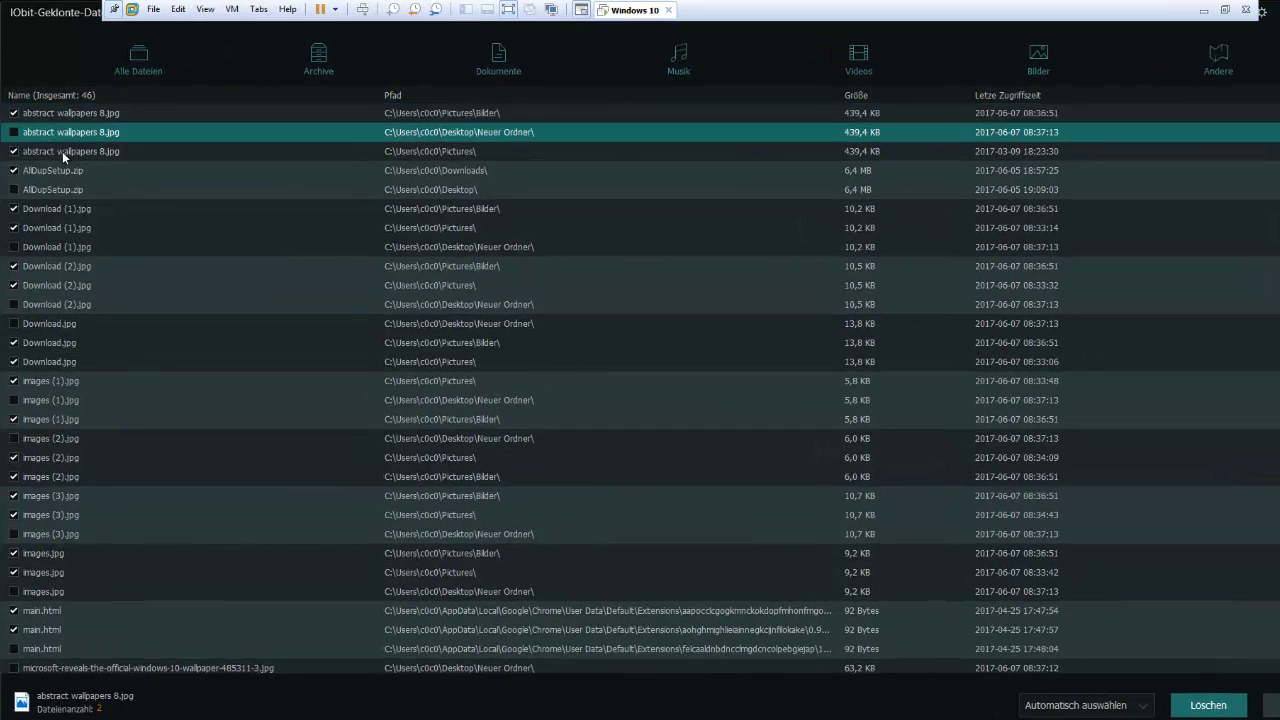
{"action": "left_click", "coordinate": [62, 151]}
{"action": "left_click", "coordinate": [37, 117]}
{"action": "left_click", "coordinate": [42, 132]}
{"action": "left_click", "coordinate": [50, 151]}
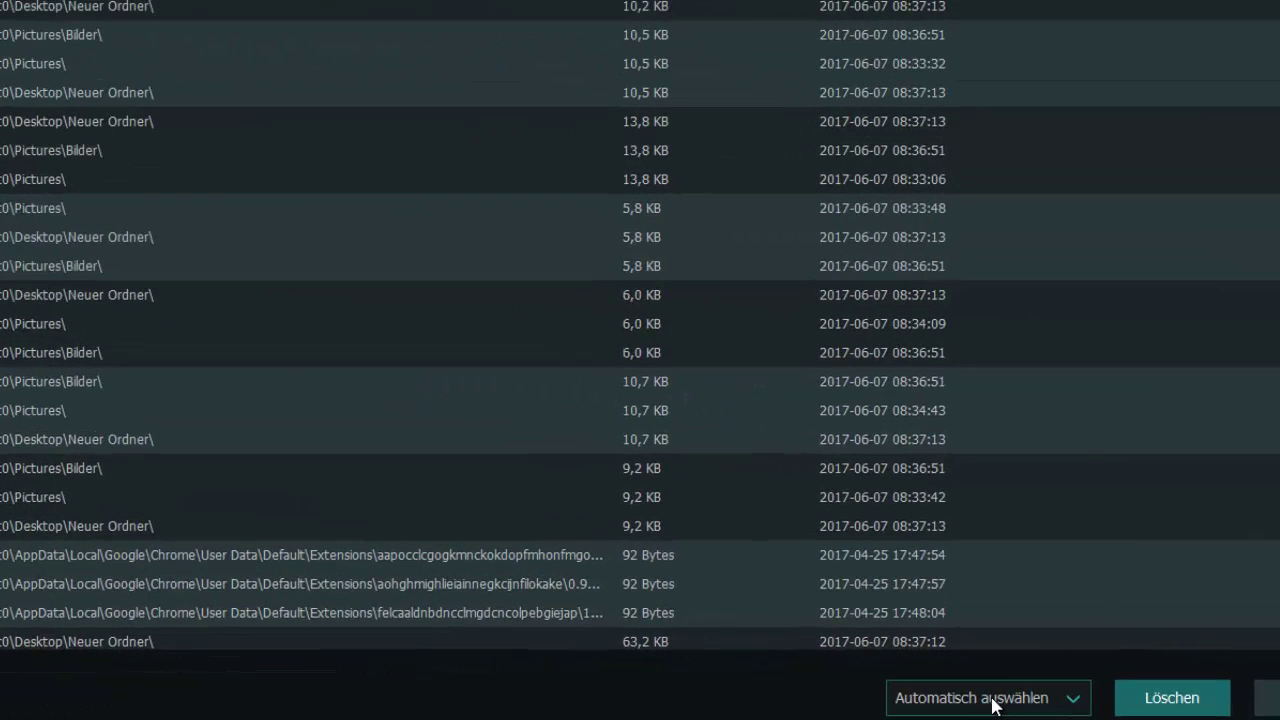
Set the duplicate selection rule to keep the files with the oldest access time.
{"action": "left_click", "coordinate": [995, 706]}
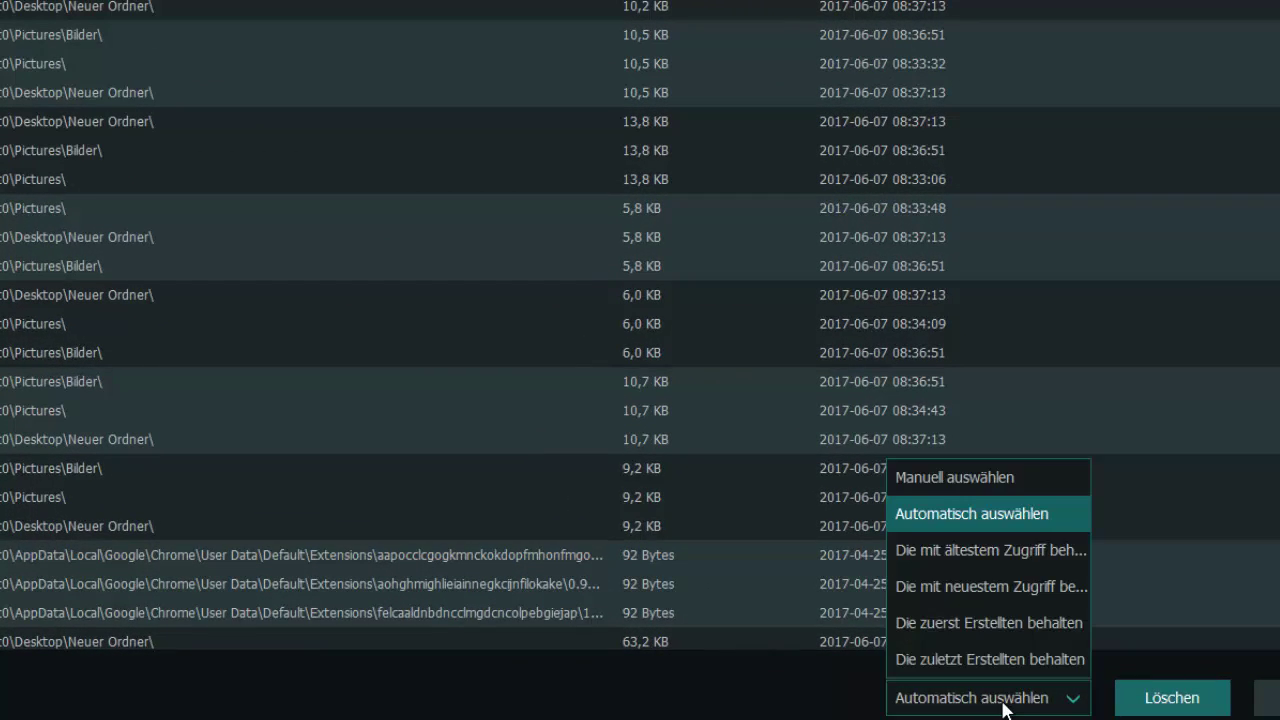
{"action": "left_click", "coordinate": [943, 557]}
{"action": "left_click", "coordinate": [1074, 704]}
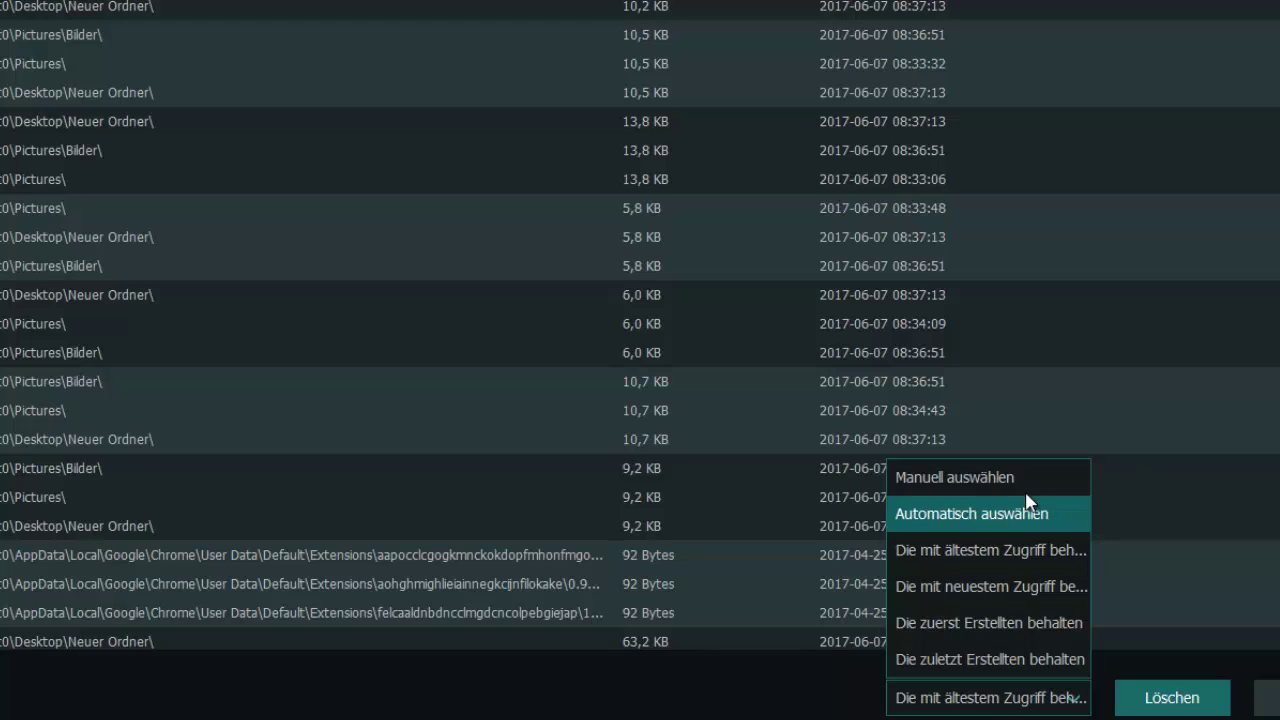
{"action": "key", "text": "Escape"}
View the file location of the images (1).jpg copy in the Pictures folder, then close the Explorer window.
{"action": "right_click", "coordinate": [825, 210]}
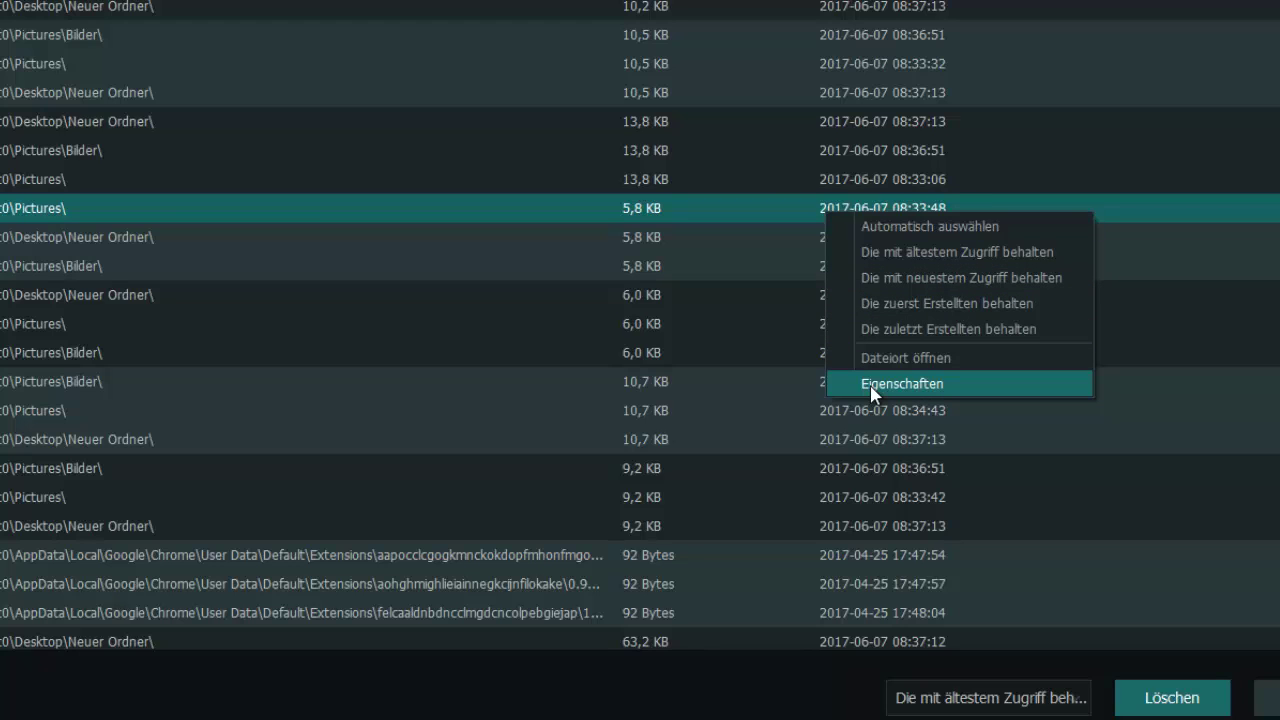
{"action": "left_click", "coordinate": [932, 357]}
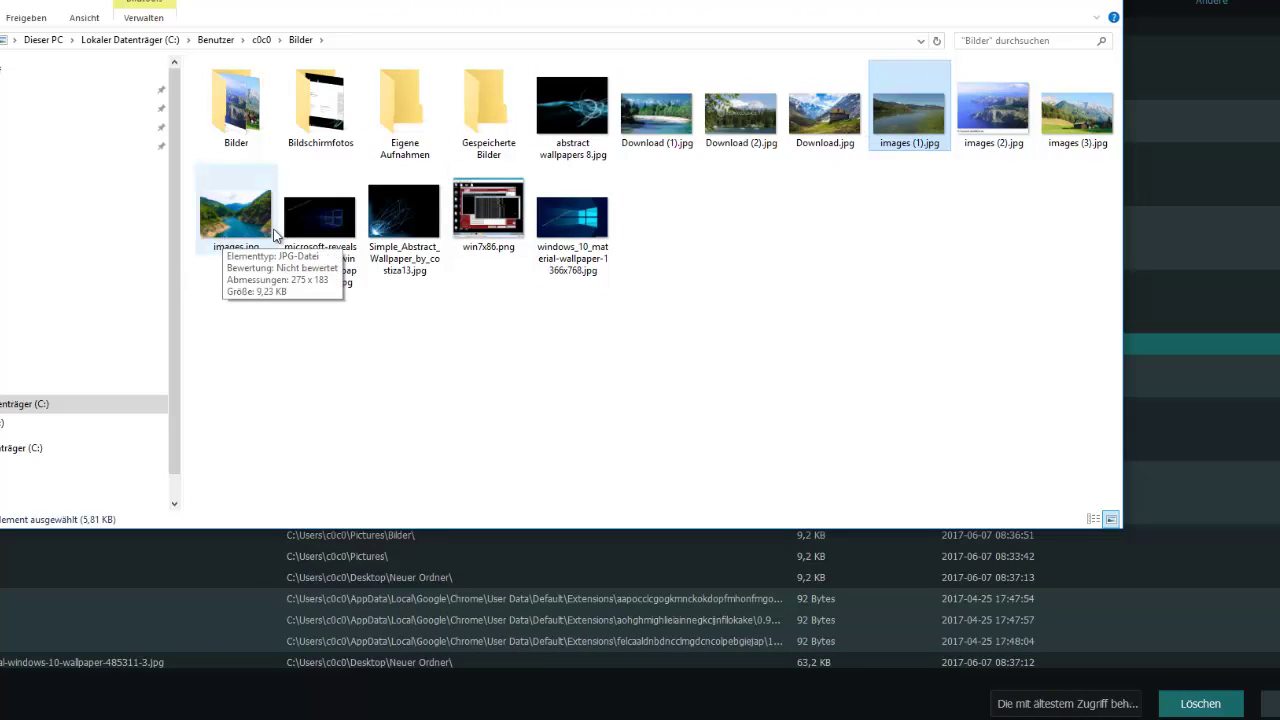
{"action": "left_click", "coordinate": [1112, 3]}
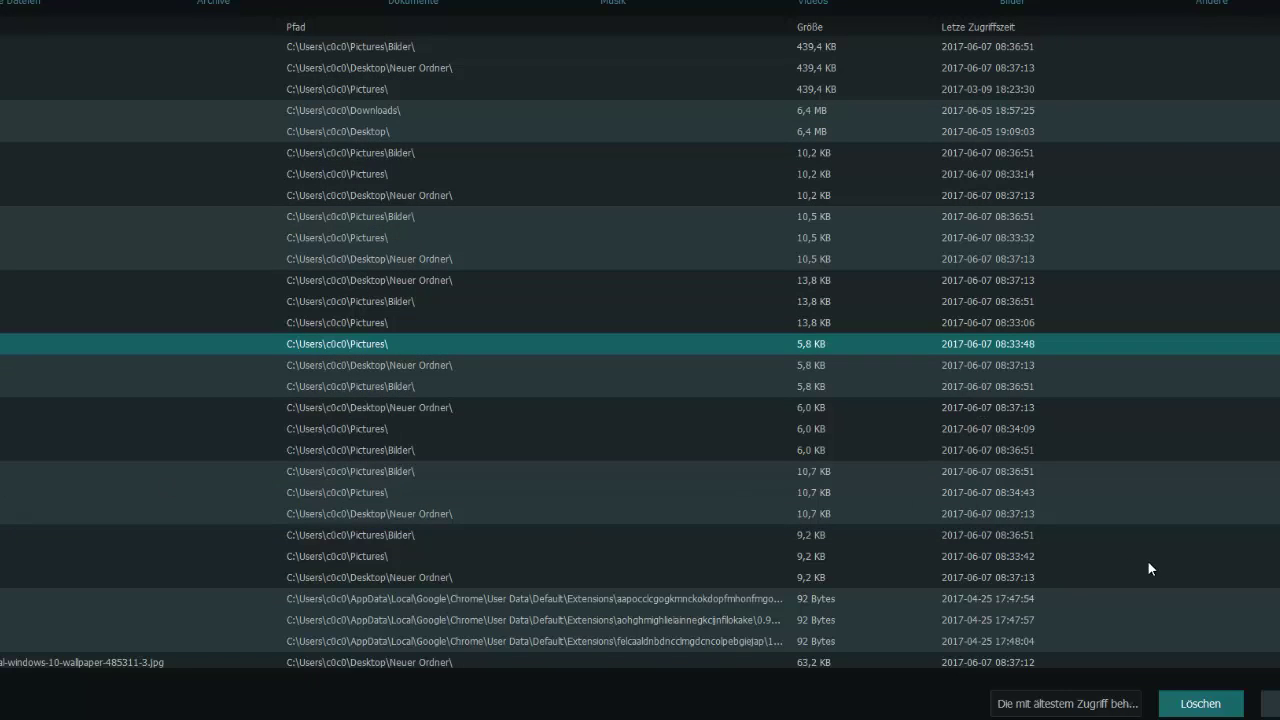
Check the selection and file options offered for the images (3).jpg copy in Desktop\Neuer Ordner.
{"action": "left_click", "coordinate": [577, 513]}
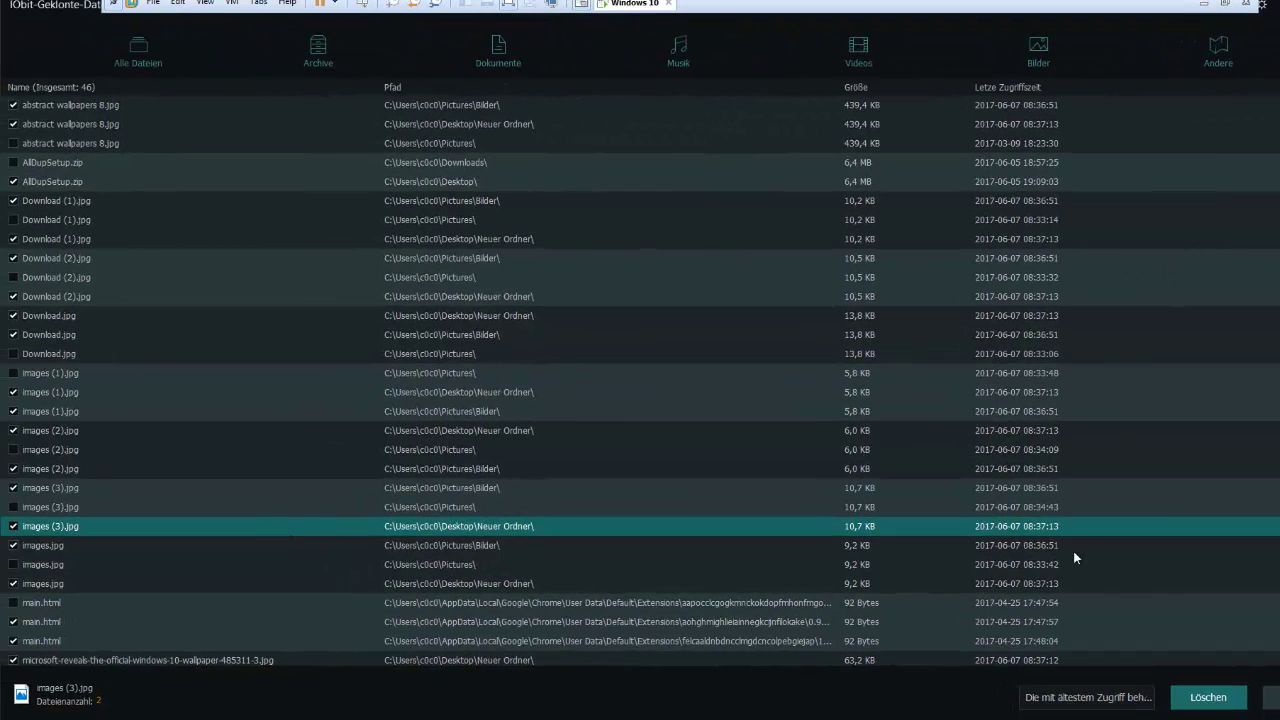
{"action": "right_click", "coordinate": [993, 521]}
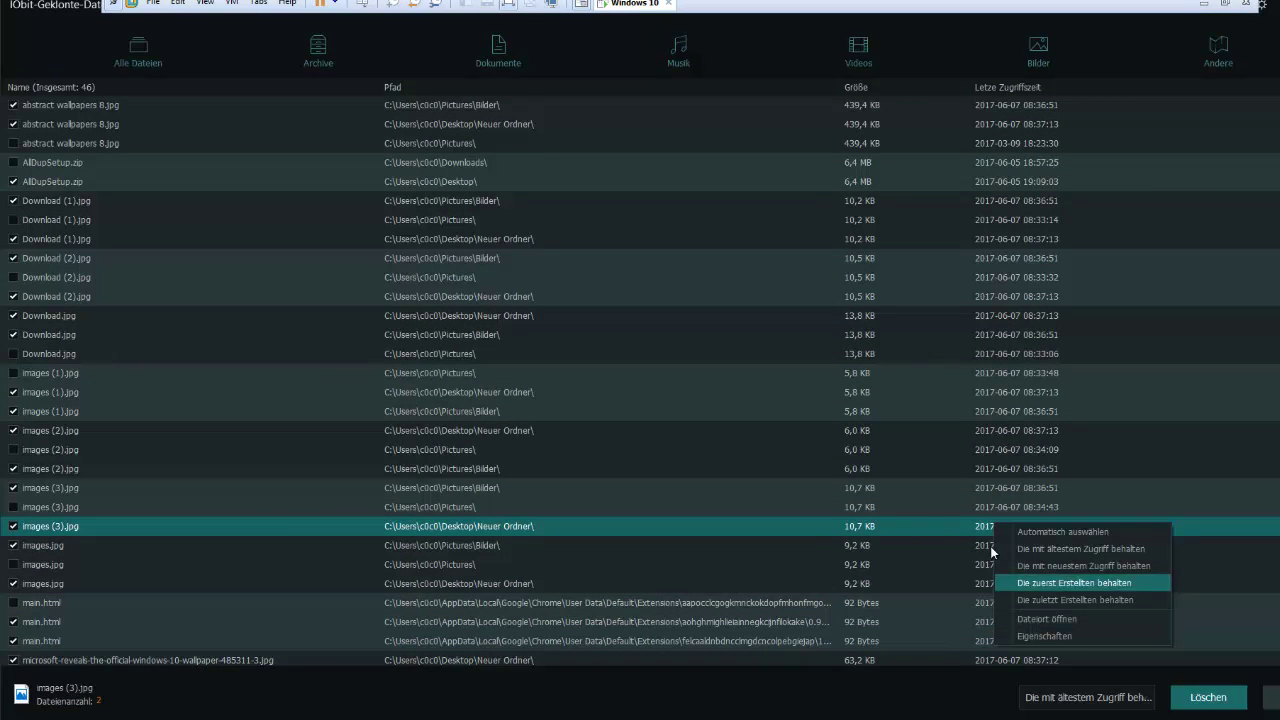
{"action": "left_click", "coordinate": [427, 526]}
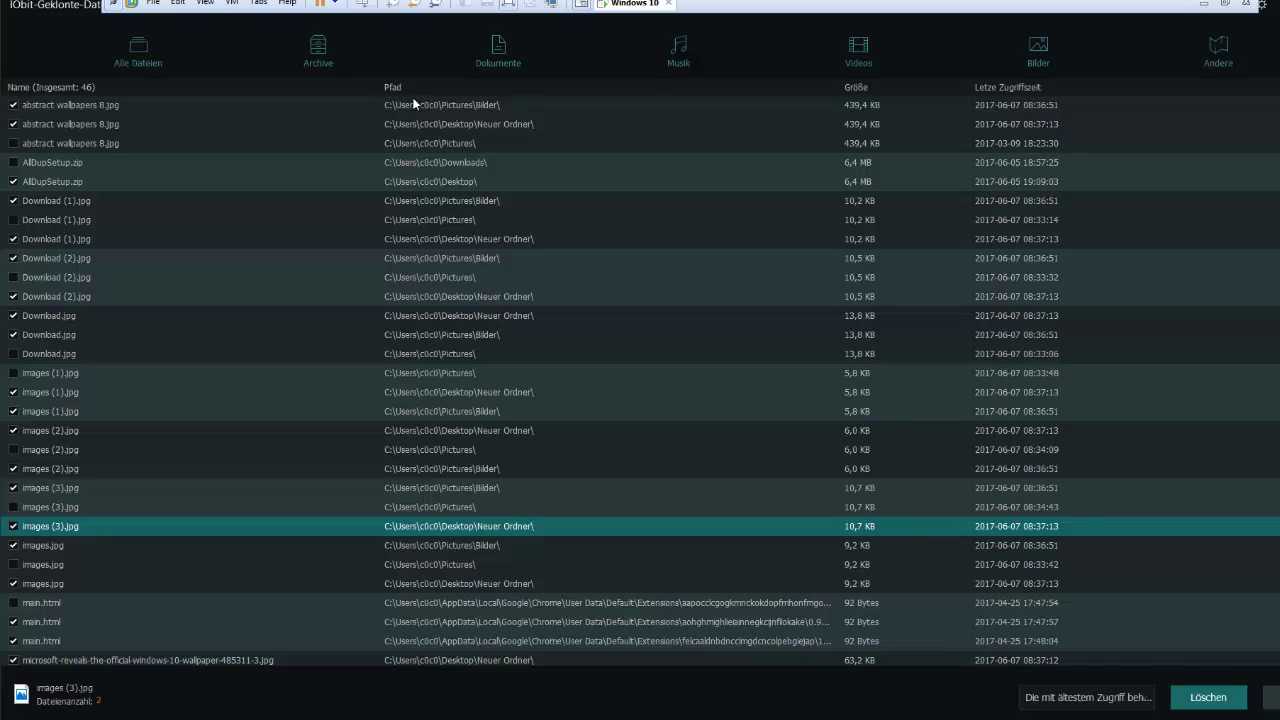
View the file location of the images (2).jpg copy in the Pictures folder and close the Explorer window.
{"action": "right_click", "coordinate": [457, 530]}
{"action": "left_click", "coordinate": [445, 507]}
{"action": "left_click", "coordinate": [446, 487]}
{"action": "left_click", "coordinate": [450, 468]}
{"action": "left_click", "coordinate": [451, 449]}
{"action": "right_click", "coordinate": [451, 449]}
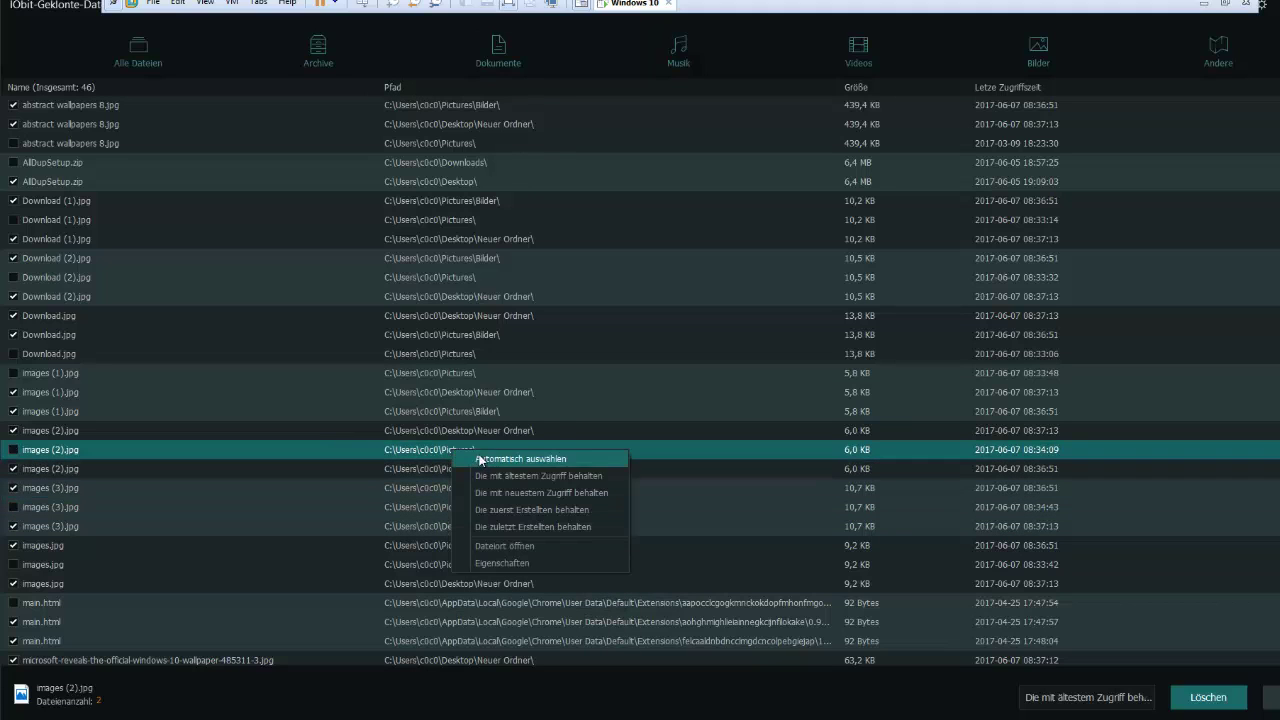
{"action": "left_click", "coordinate": [525, 545]}
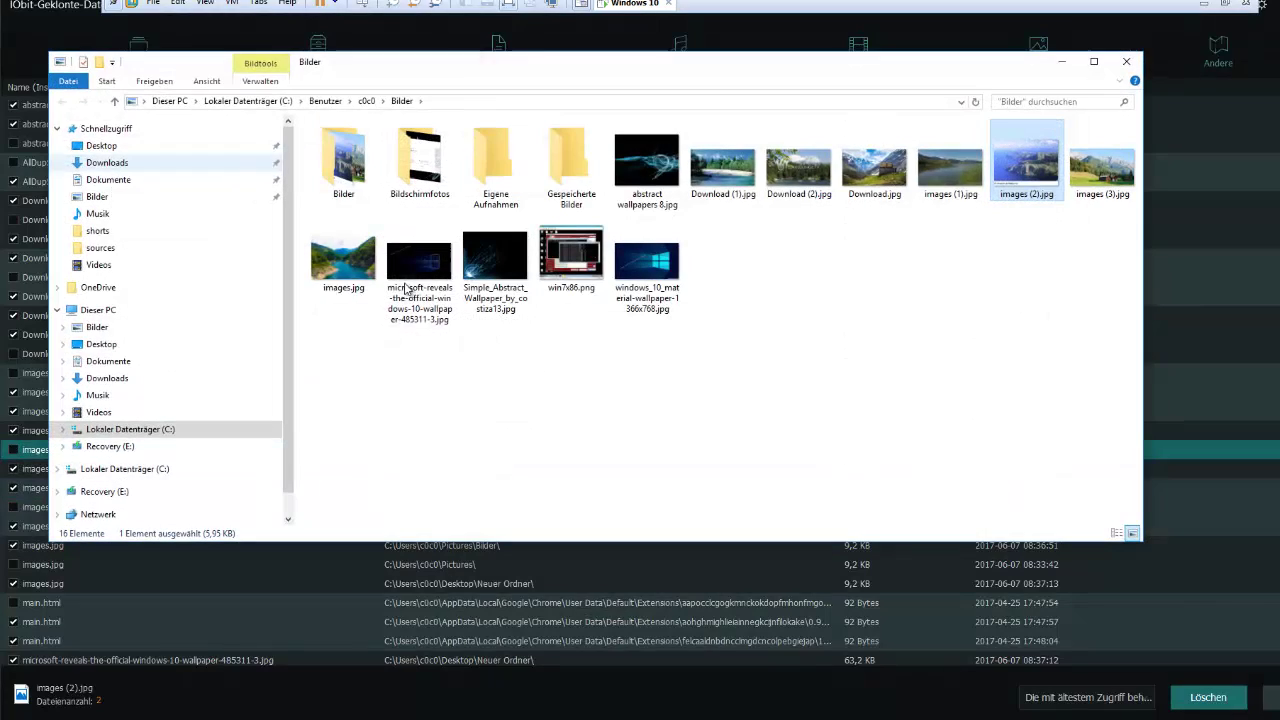
{"action": "left_click", "coordinate": [967, 342]}
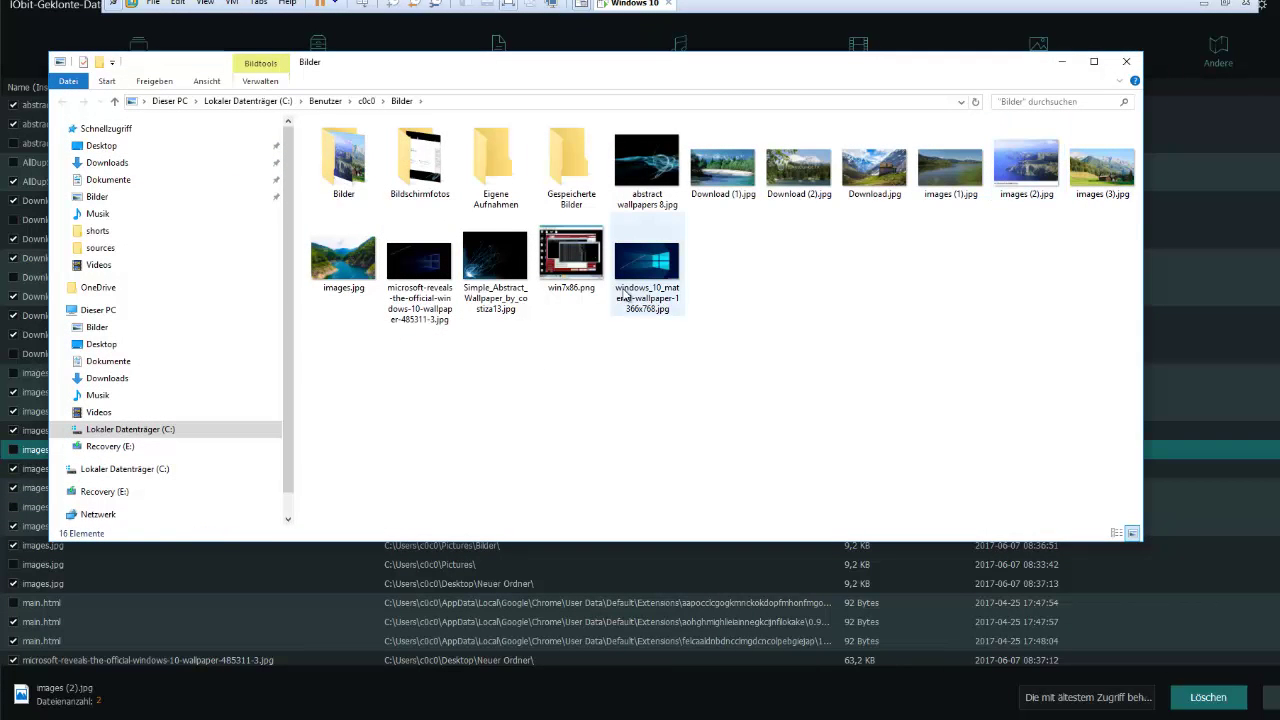
{"action": "left_click", "coordinate": [1125, 61]}
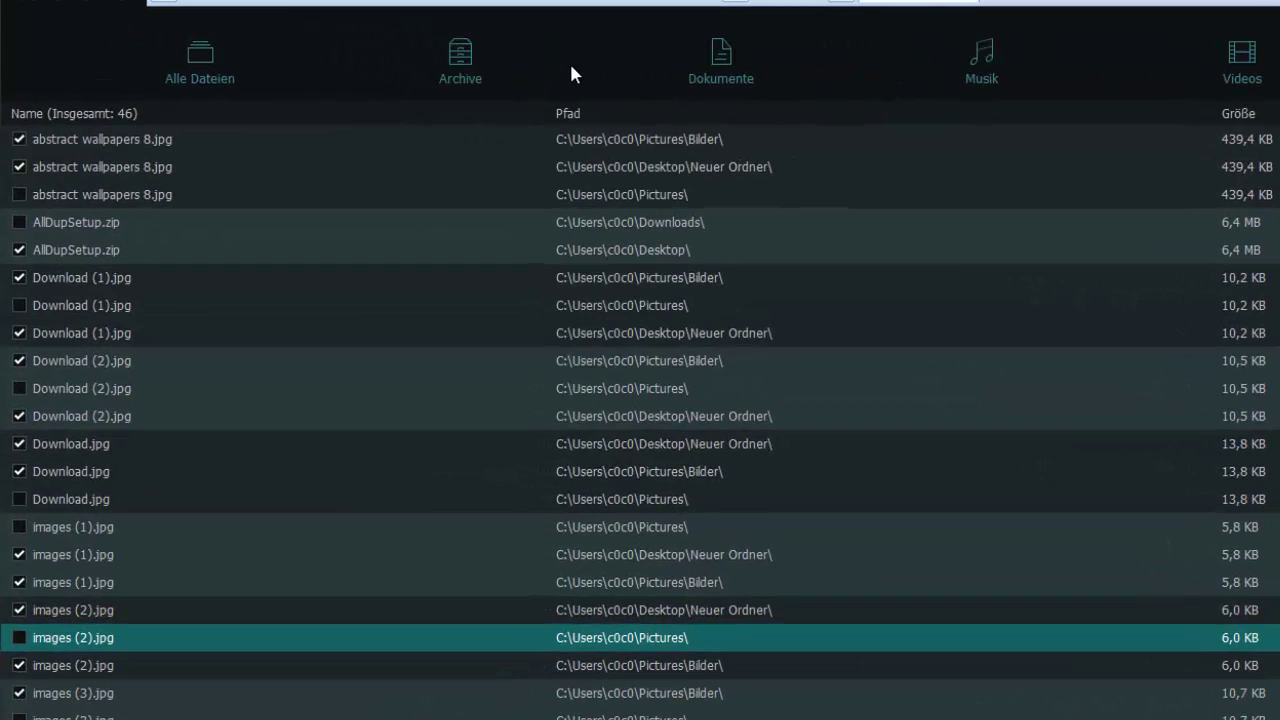
Show only the duplicate archives, then only the duplicate documents.
{"action": "left_click", "coordinate": [459, 72]}
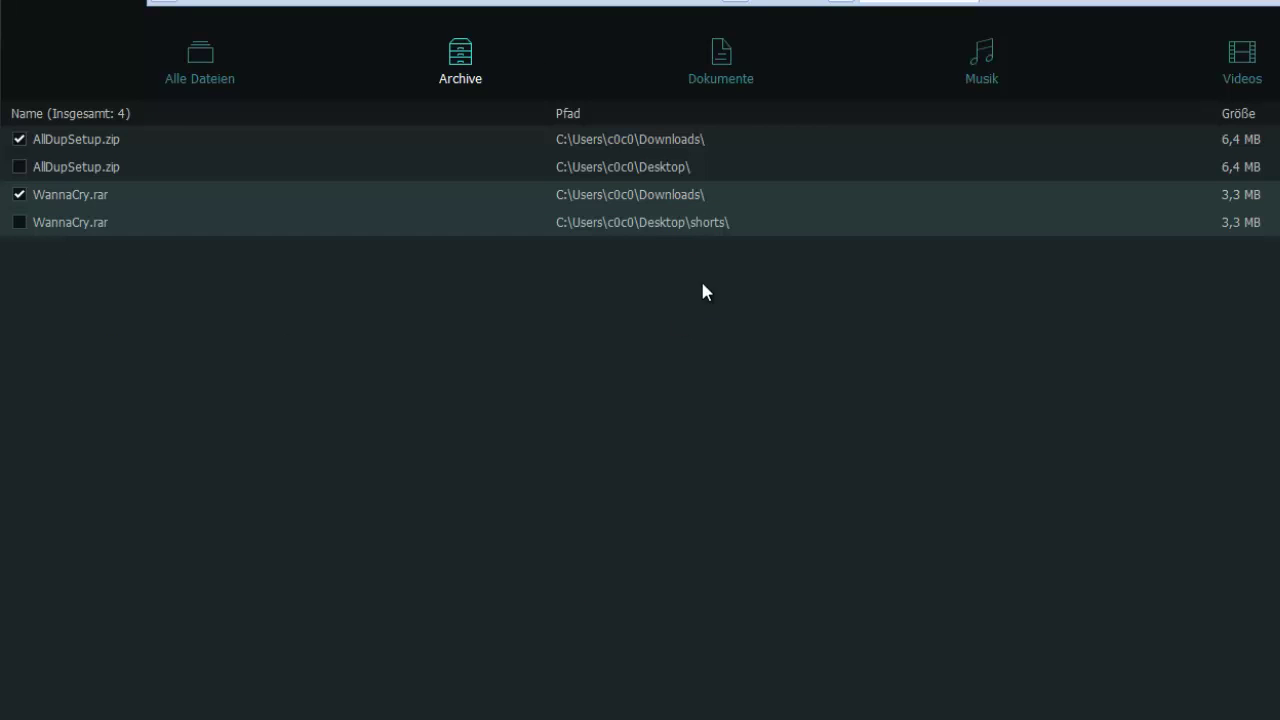
{"action": "left_click", "coordinate": [720, 84]}
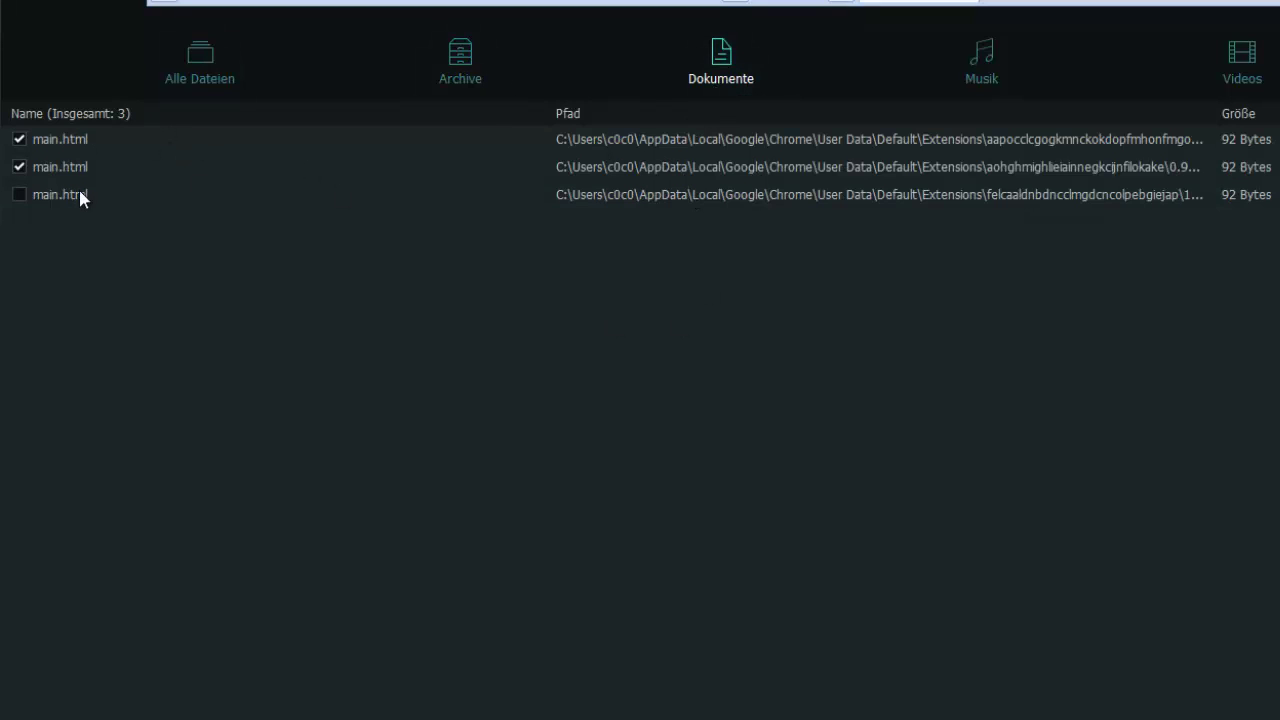
Show the duplicate music, then the duplicate videos, and compare the folder paths of the first three pizza.mp4 copies.
{"action": "left_click", "coordinate": [953, 80]}
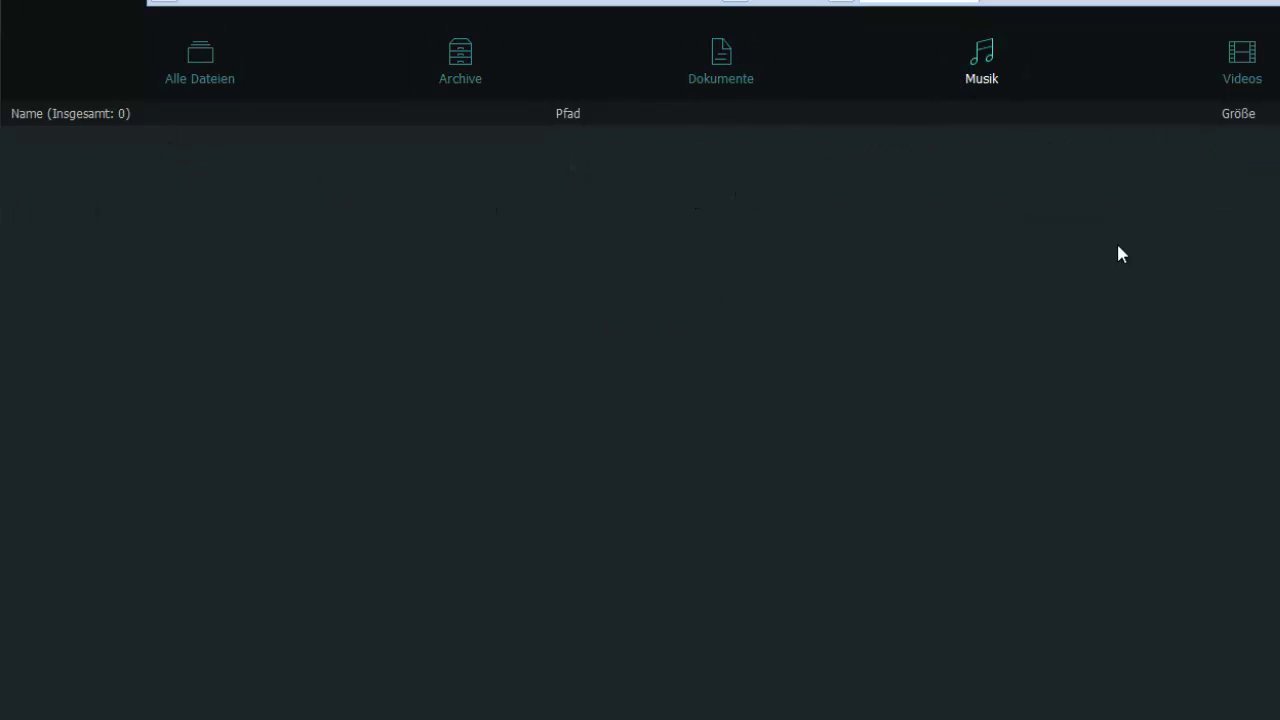
{"action": "left_click", "coordinate": [1242, 70]}
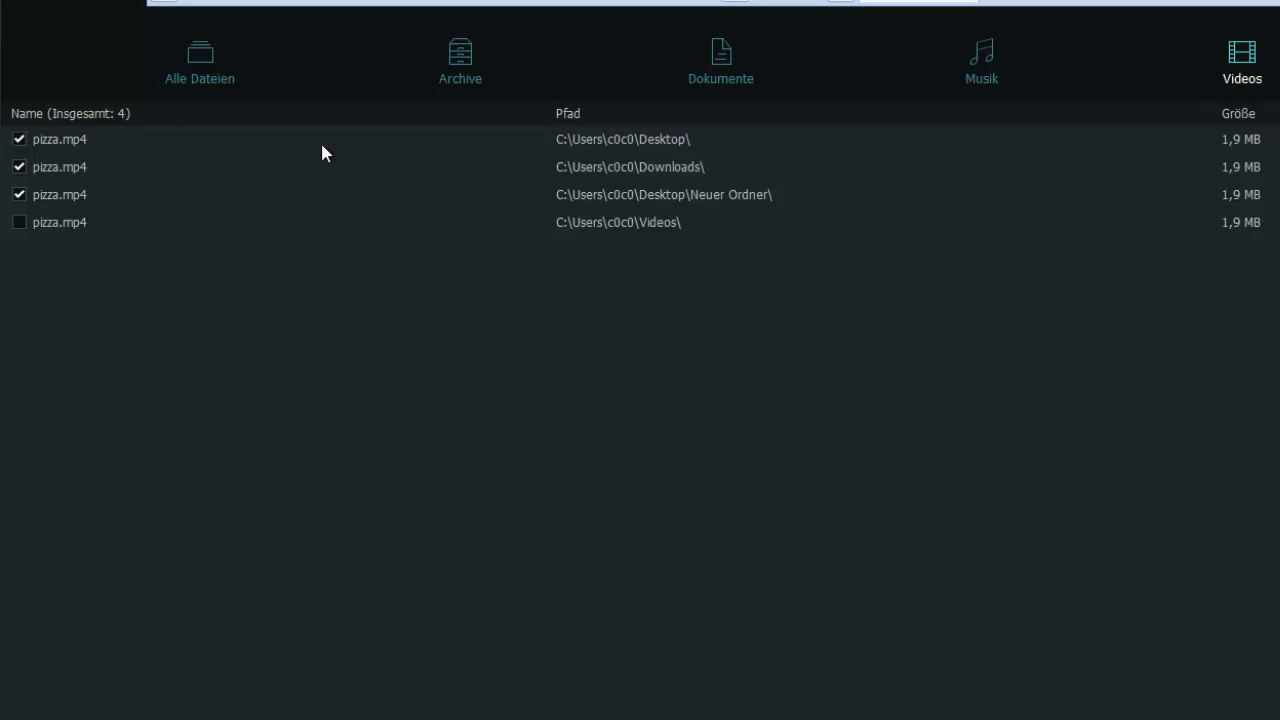
{"action": "left_click", "coordinate": [684, 146]}
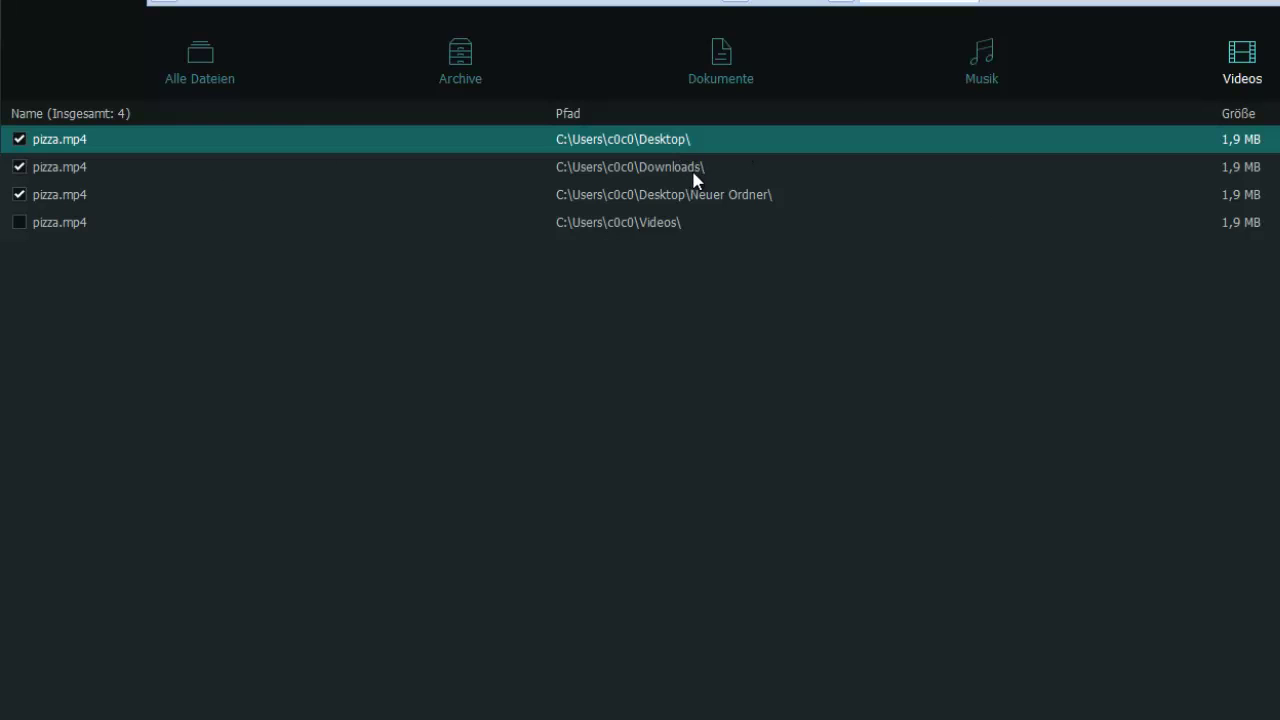
{"action": "left_click", "coordinate": [695, 170]}
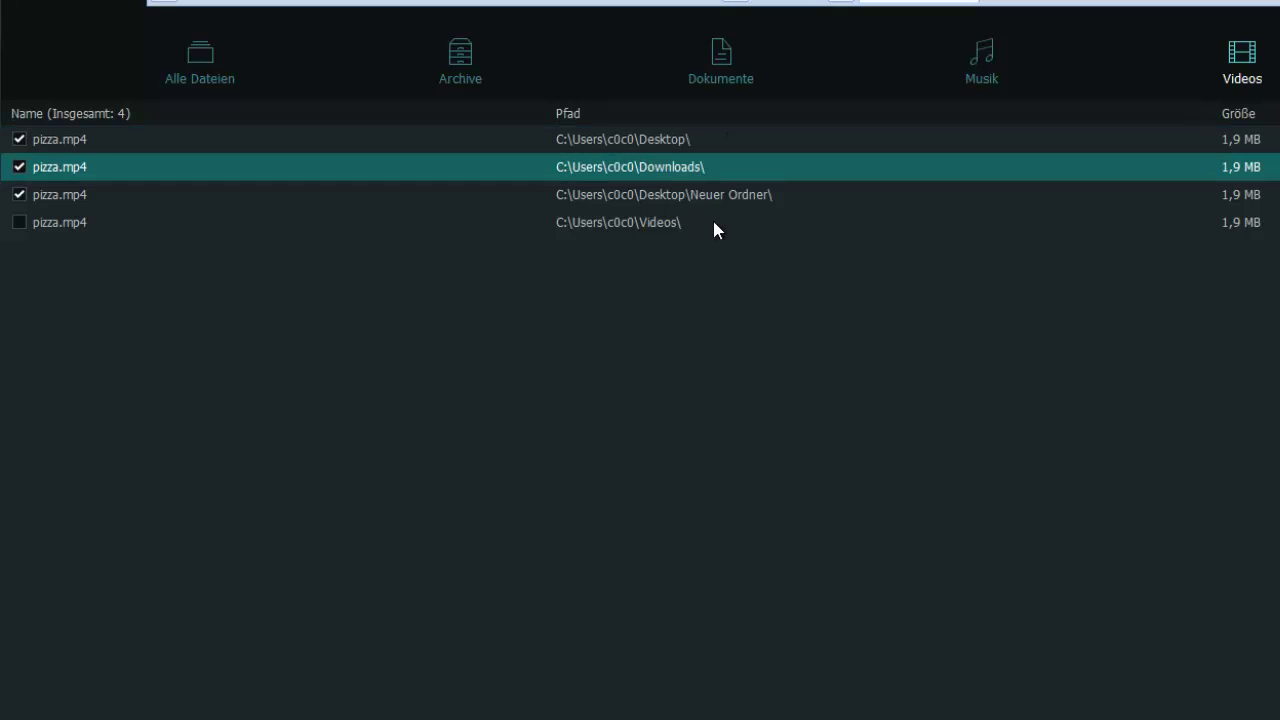
{"action": "left_click", "coordinate": [718, 198]}
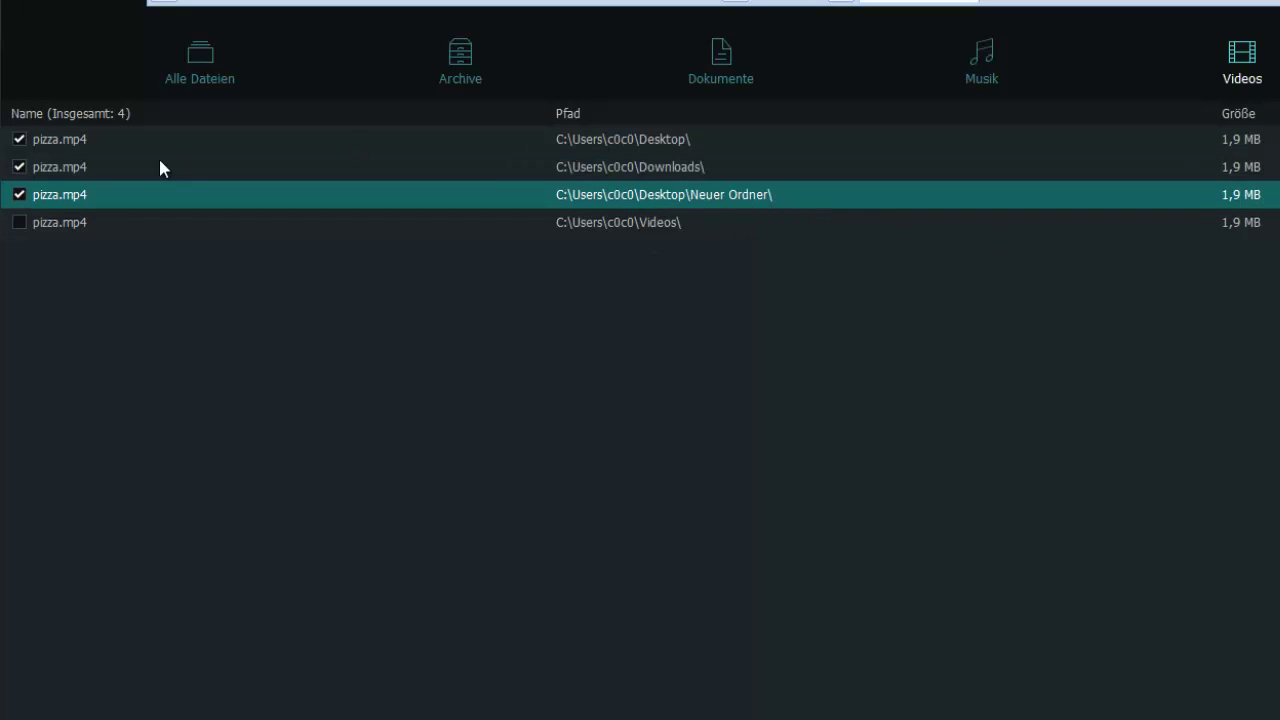
Go through all the pizza.mp4 copies to check which ones are marked for deletion.
{"action": "left_click", "coordinate": [128, 141]}
{"action": "left_click", "coordinate": [111, 168]}
{"action": "left_click", "coordinate": [104, 195]}
{"action": "left_click", "coordinate": [95, 222]}
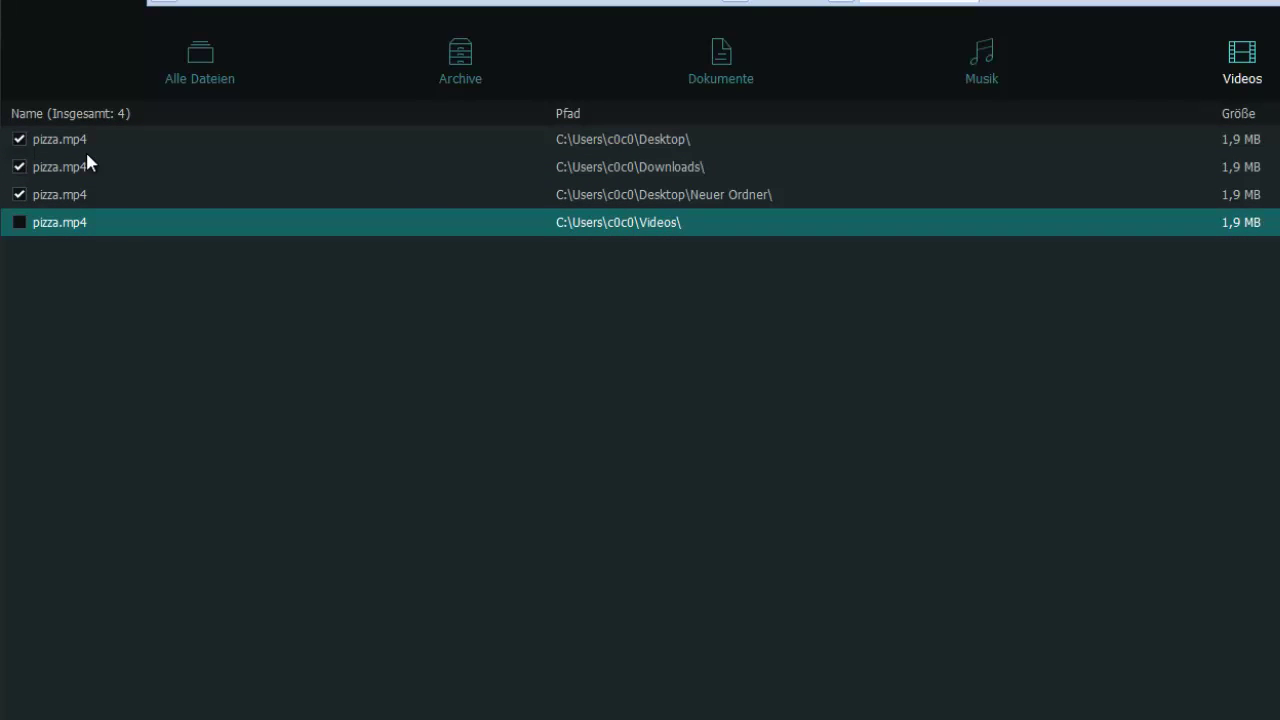
{"action": "left_click", "coordinate": [85, 140]}
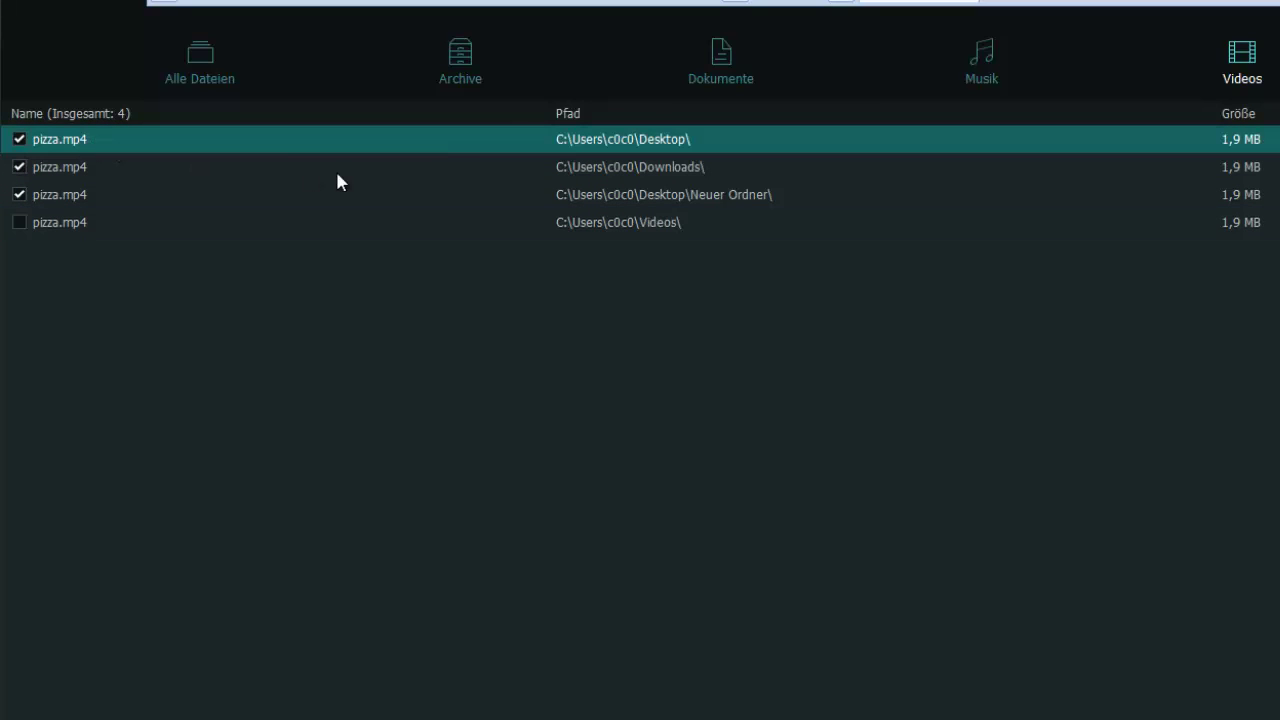
{"action": "left_click", "coordinate": [165, 195]}
{"action": "left_click", "coordinate": [150, 214]}
{"action": "left_click", "coordinate": [96, 168]}
{"action": "left_click", "coordinate": [96, 140]}
{"action": "left_click", "coordinate": [105, 194]}
{"action": "left_click", "coordinate": [107, 168]}
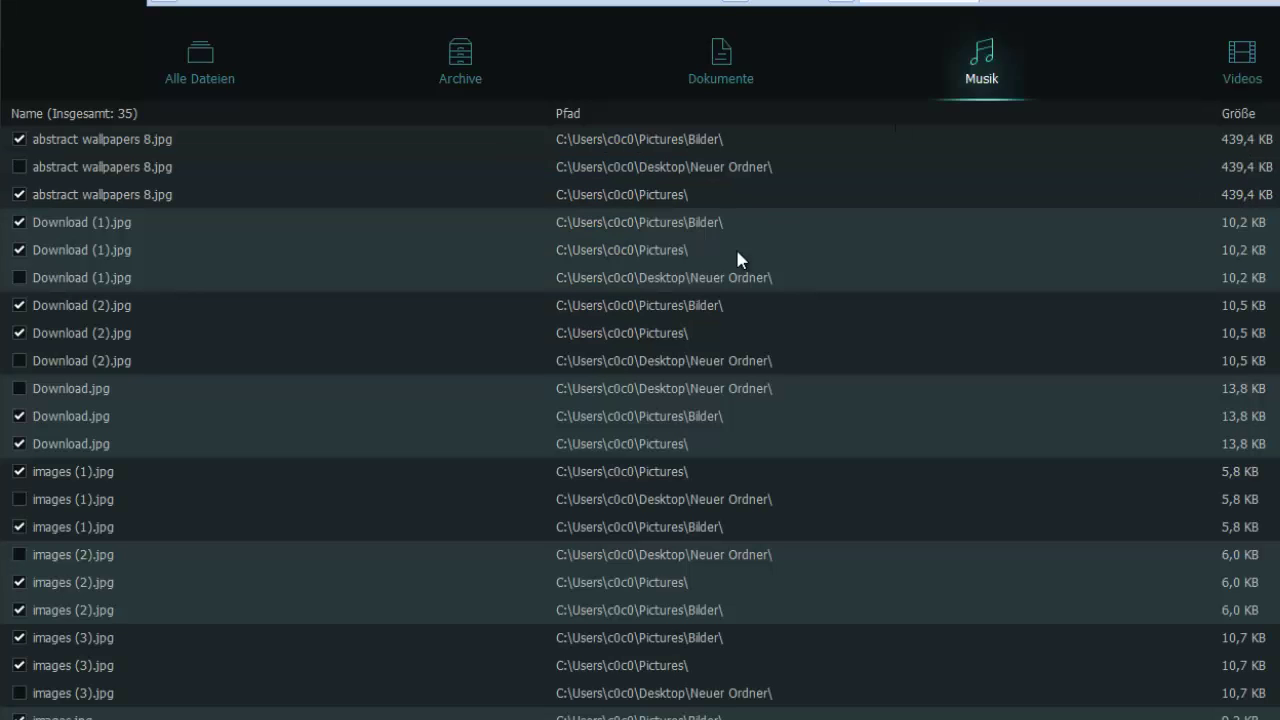
Look through the duplicate pictures, then list the duplicates of all file types again.
{"action": "scroll", "coordinate": [520, 410], "scroll_direction": "down", "scroll_amount": 2}
{"action": "scroll", "coordinate": [286, 280], "scroll_direction": "up", "scroll_amount": 2}
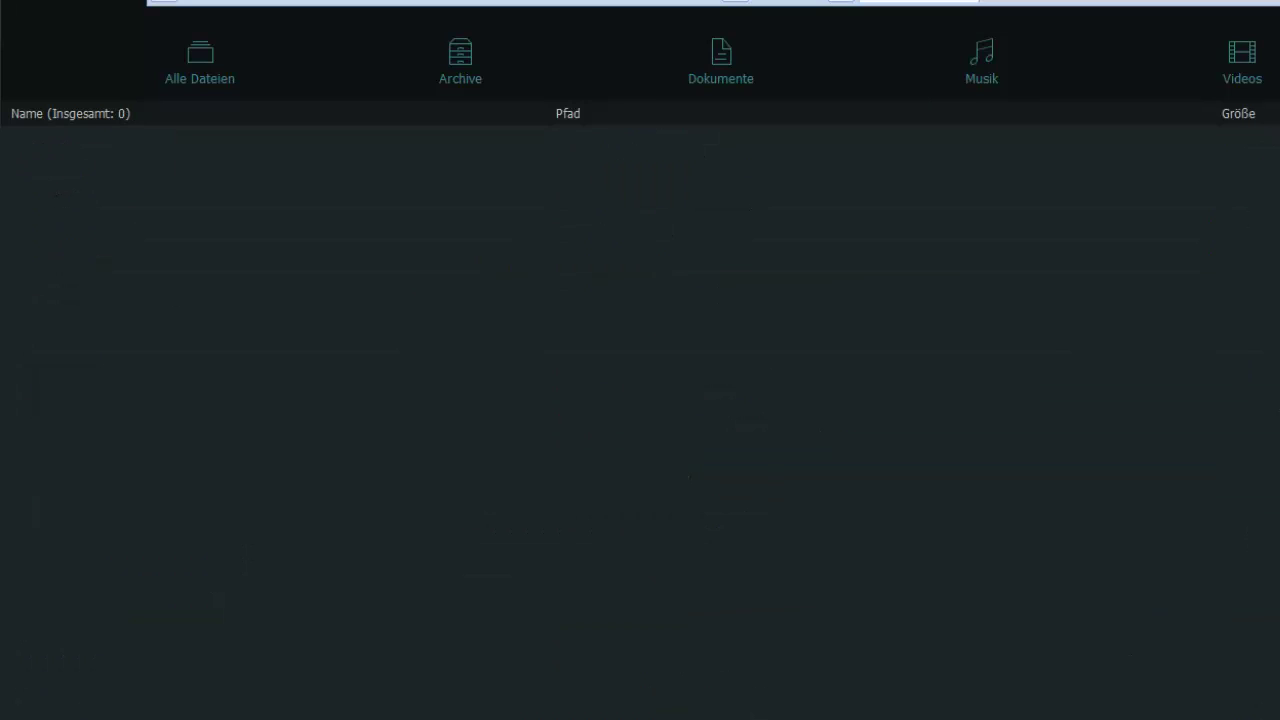
{"action": "left_click", "coordinate": [215, 83]}
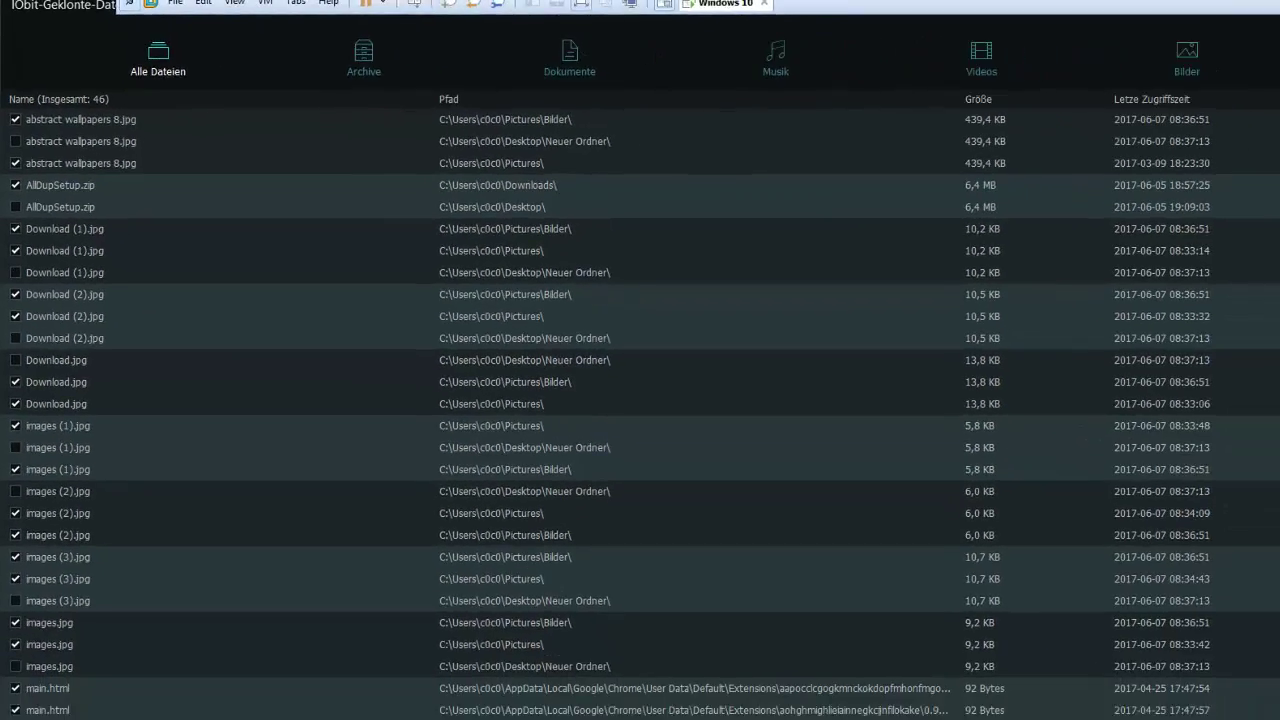
Choose "Automatisch auswählen" as the selection rule and review the marked duplicates down to the end of the list.
{"action": "left_click", "coordinate": [1024, 663]}
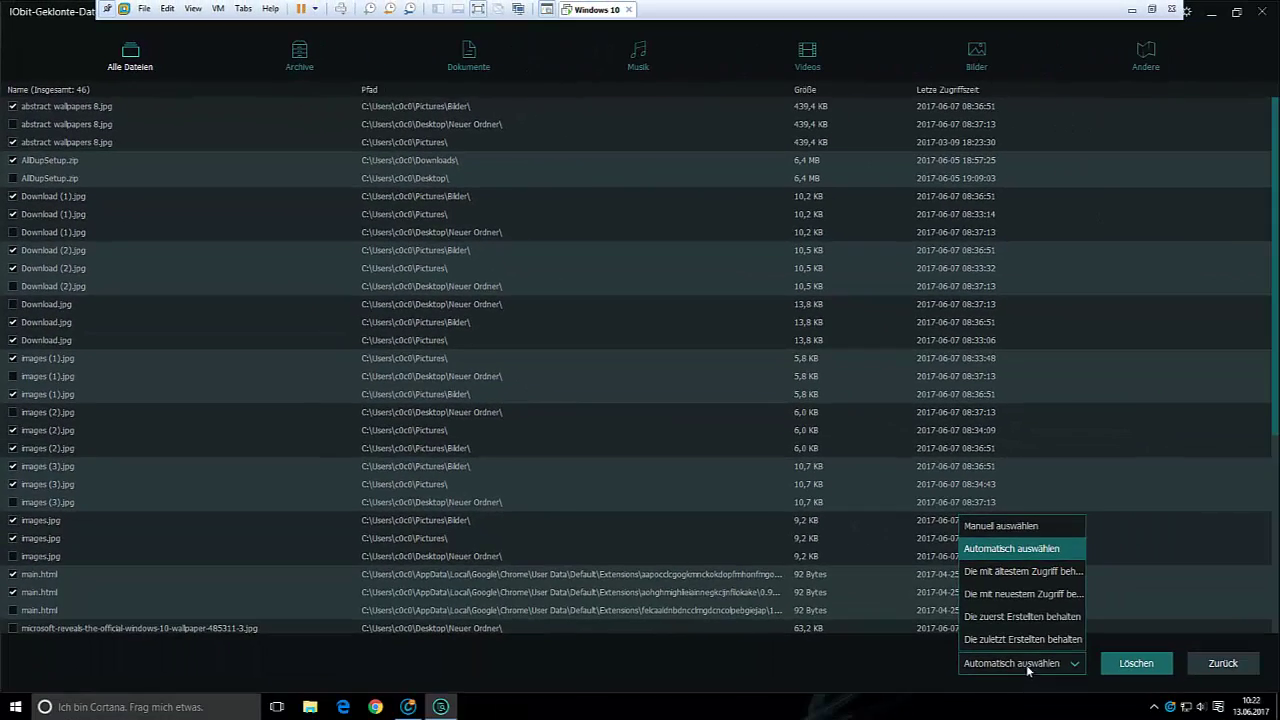
{"action": "left_click", "coordinate": [1026, 552]}
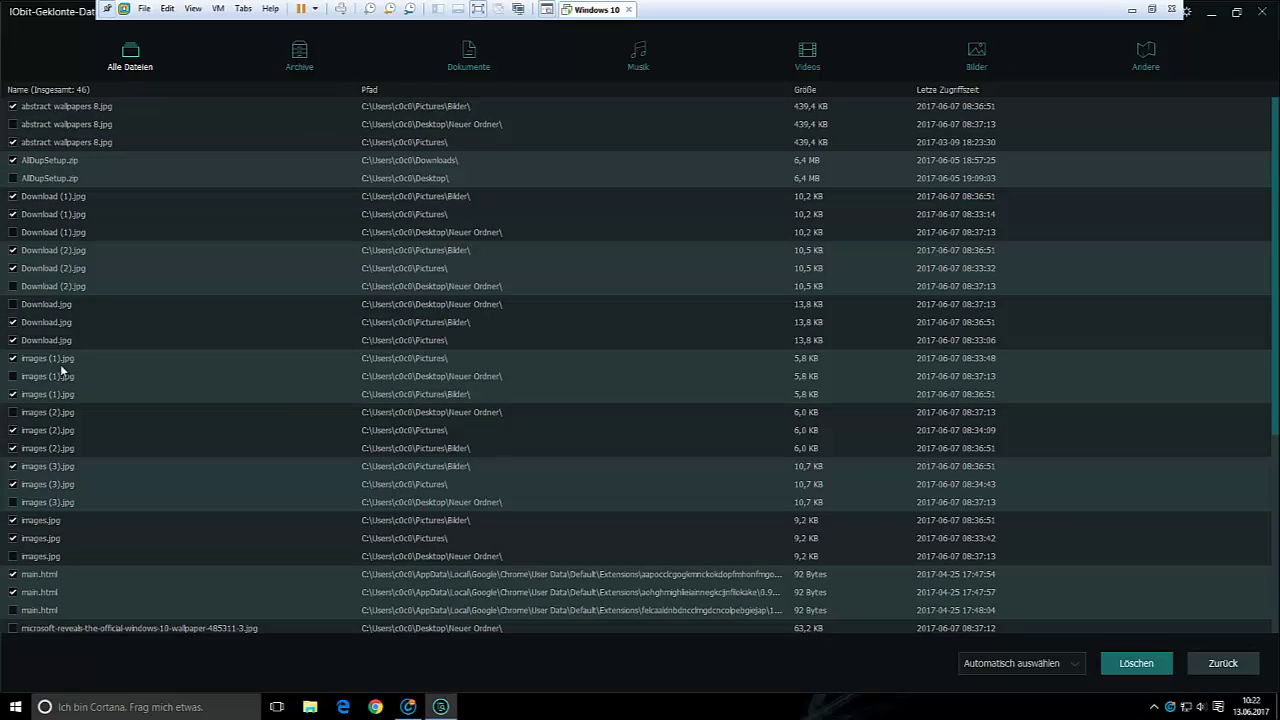
{"action": "scroll", "coordinate": [284, 400], "scroll_direction": "down", "scroll_amount": 6}
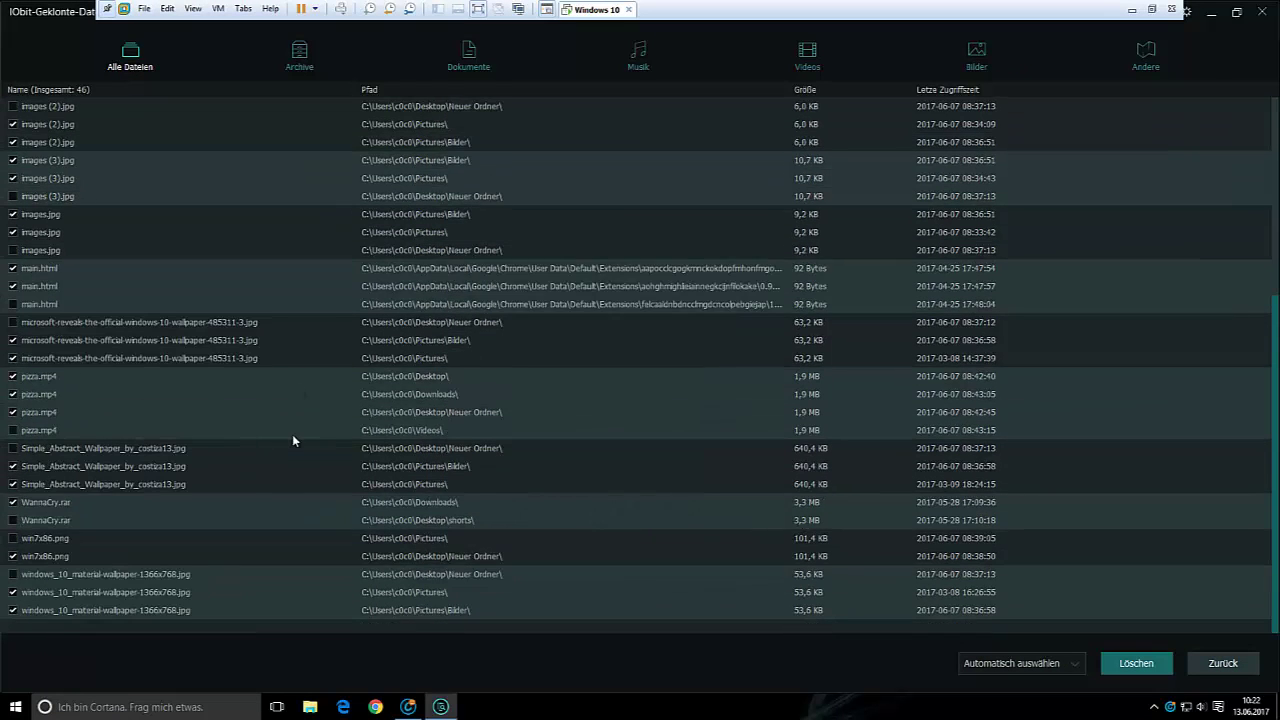
Delete all marked duplicate files, confirming the deletion and dismissing the completion message.
{"action": "left_click", "coordinate": [1132, 663]}
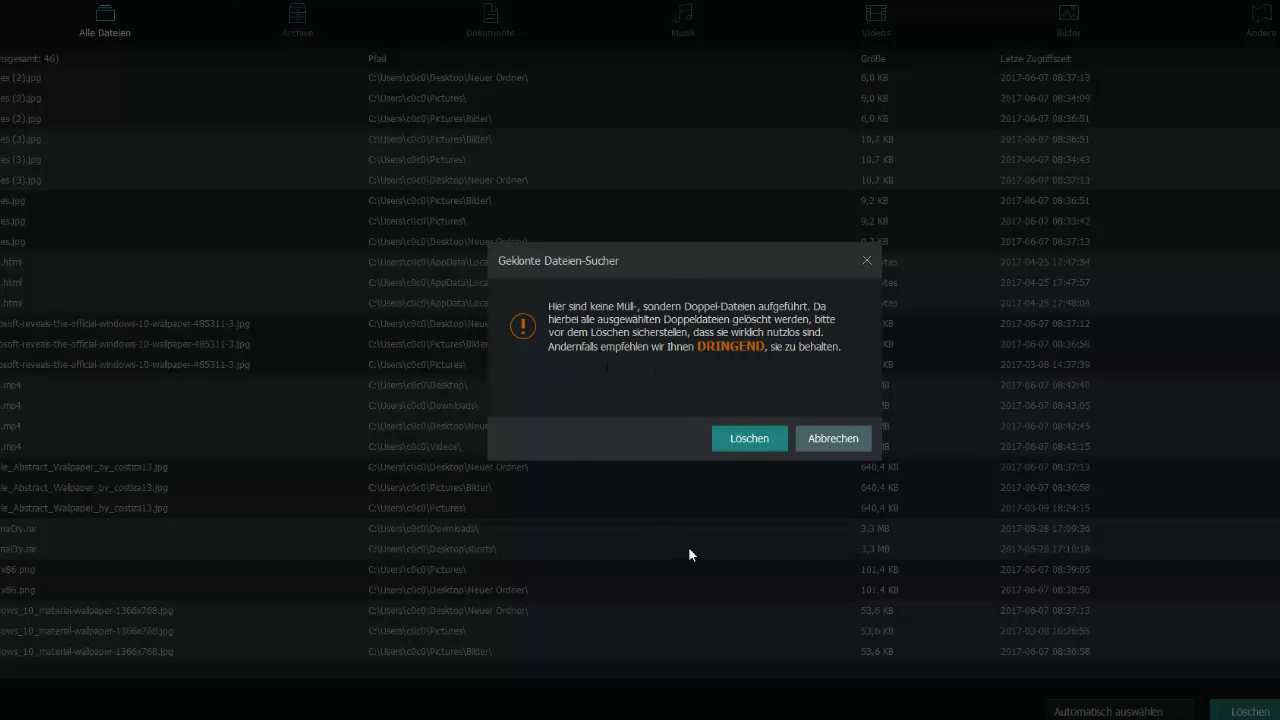
{"action": "left_click", "coordinate": [746, 446]}
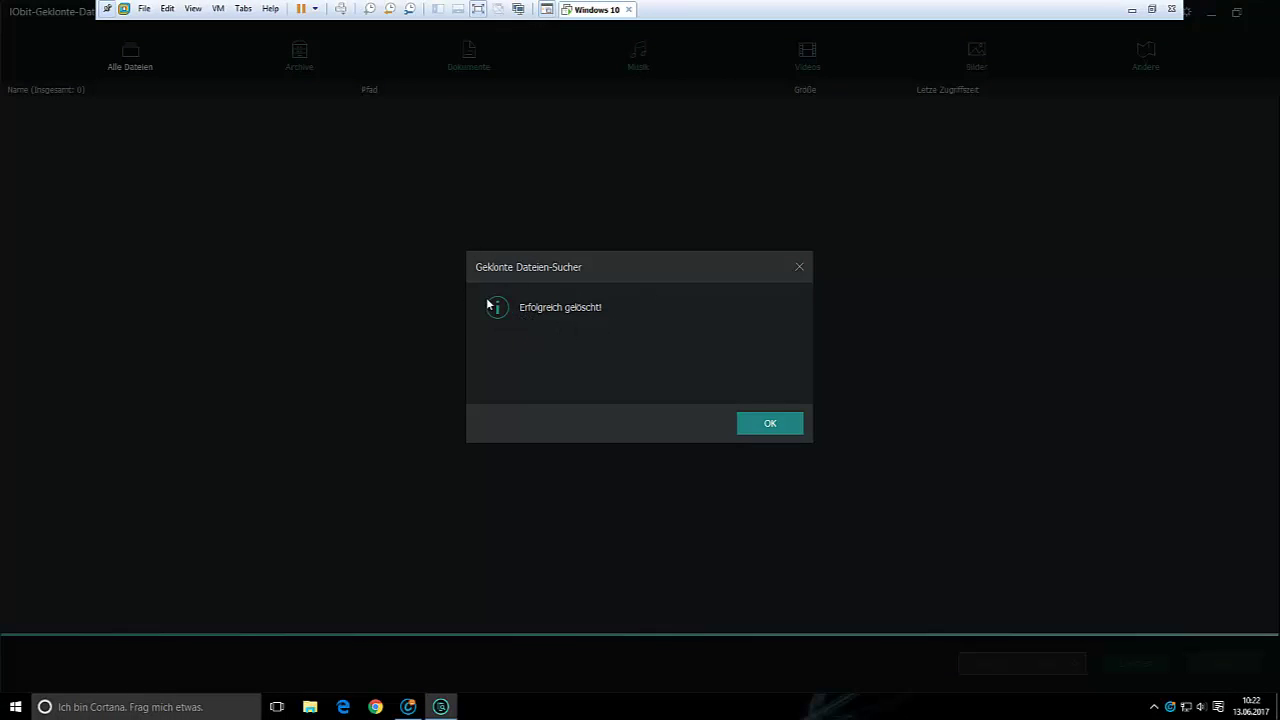
{"action": "left_click", "coordinate": [770, 423]}
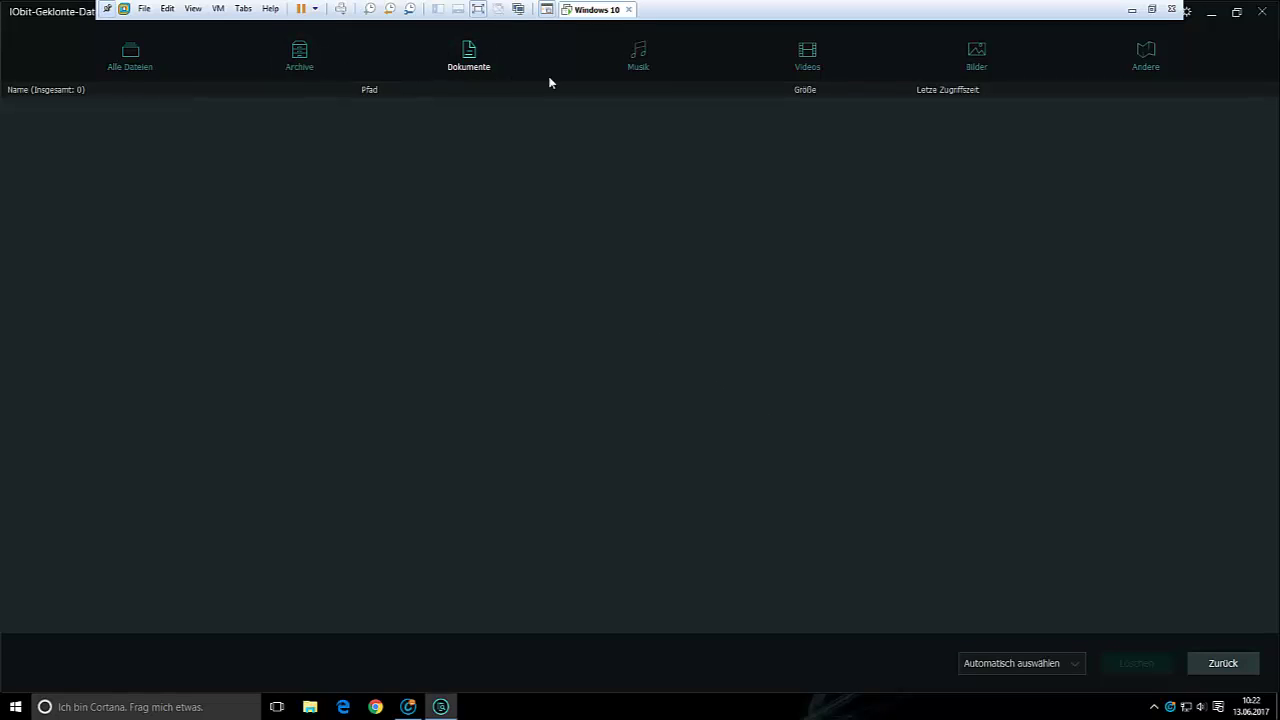
View the duplicate finder's settings and dismiss them, then close the duplicate finder and Advanced SystemCare.
{"action": "left_click", "coordinate": [1191, 14]}
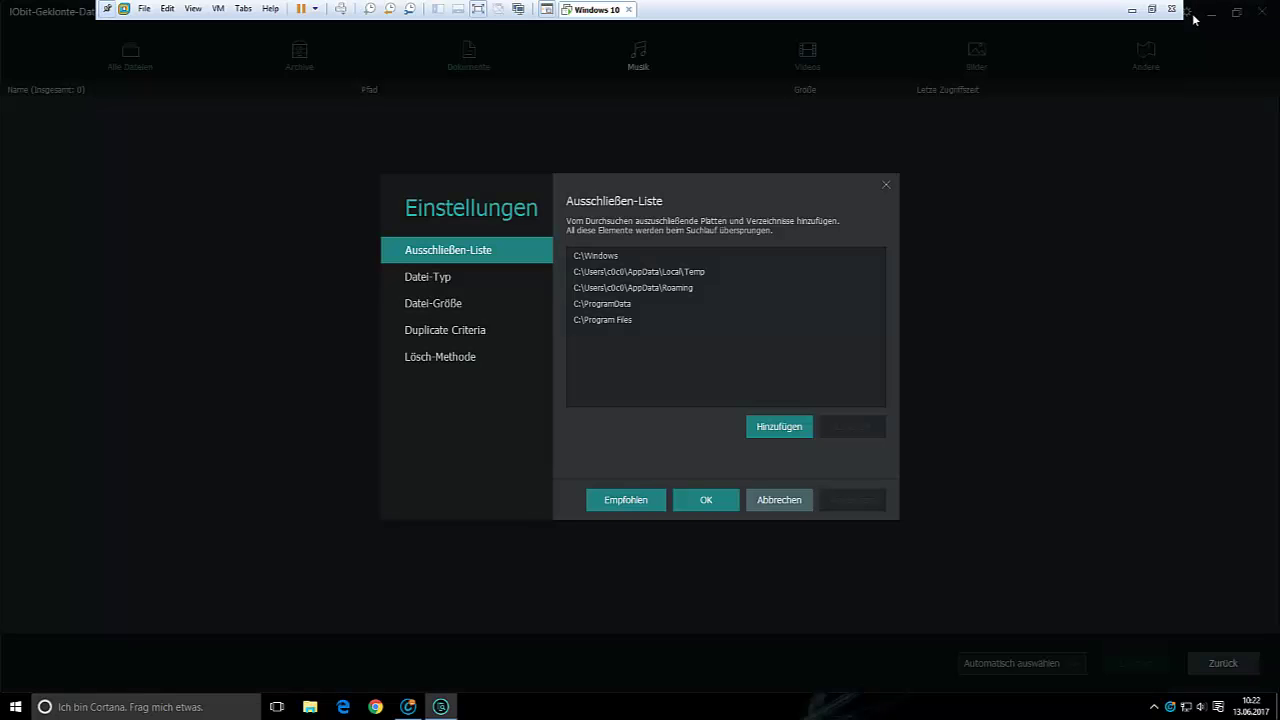
{"action": "left_click", "coordinate": [879, 195]}
{"action": "left_click", "coordinate": [1262, 12]}
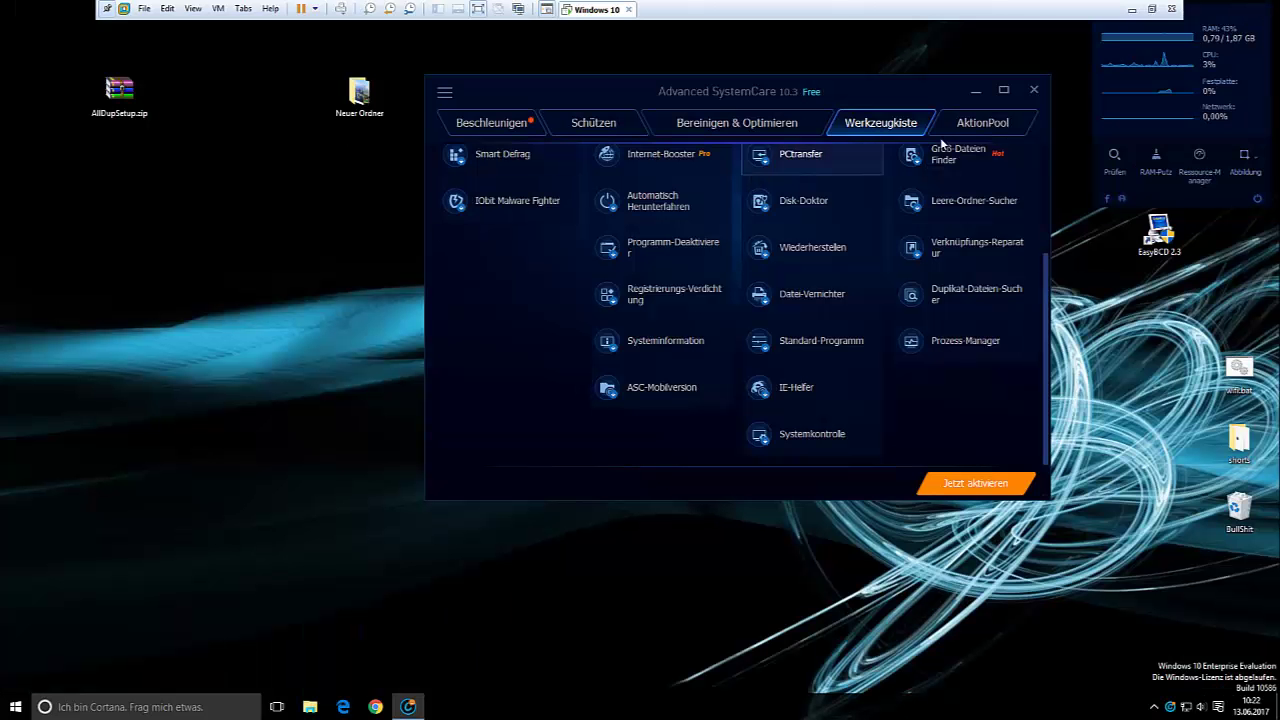
{"action": "left_click", "coordinate": [1043, 90]}
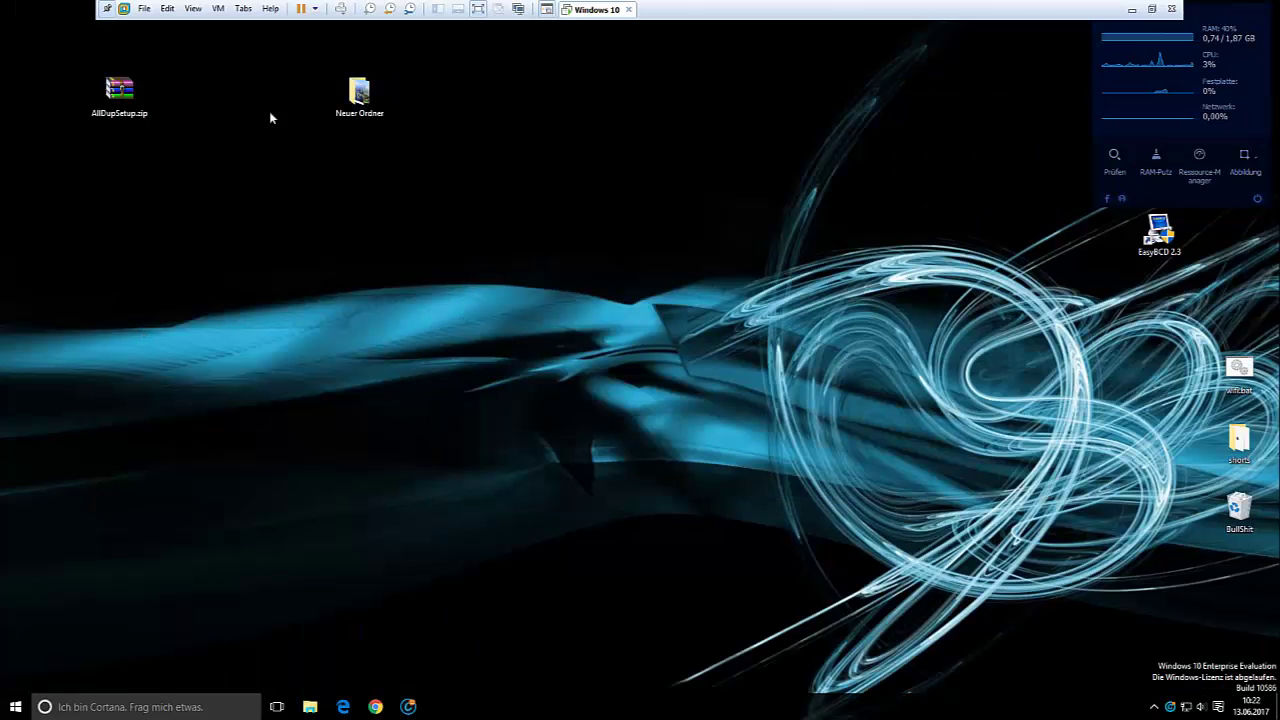
Check the contents of the desktop folder Neuer Ordner, close it, and move AllDupSetup.zip closer to that folder.
{"action": "double_click", "coordinate": [353, 103]}
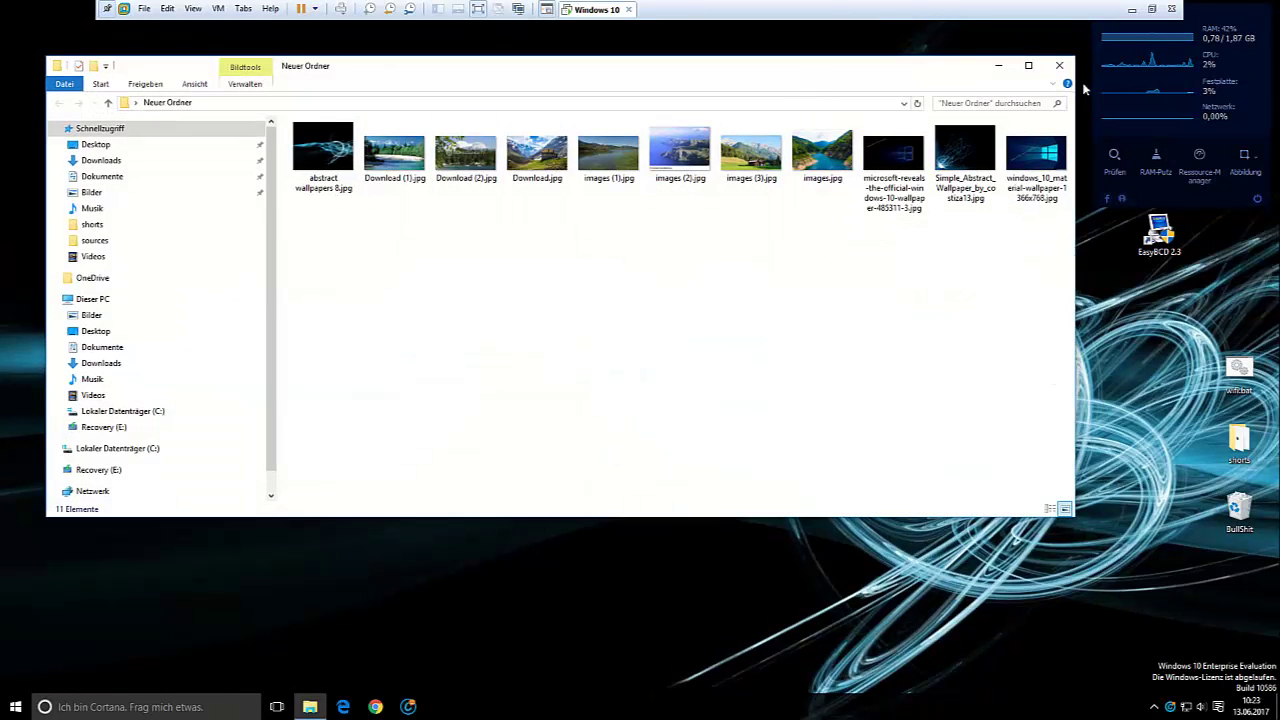
{"action": "left_click", "coordinate": [1057, 68]}
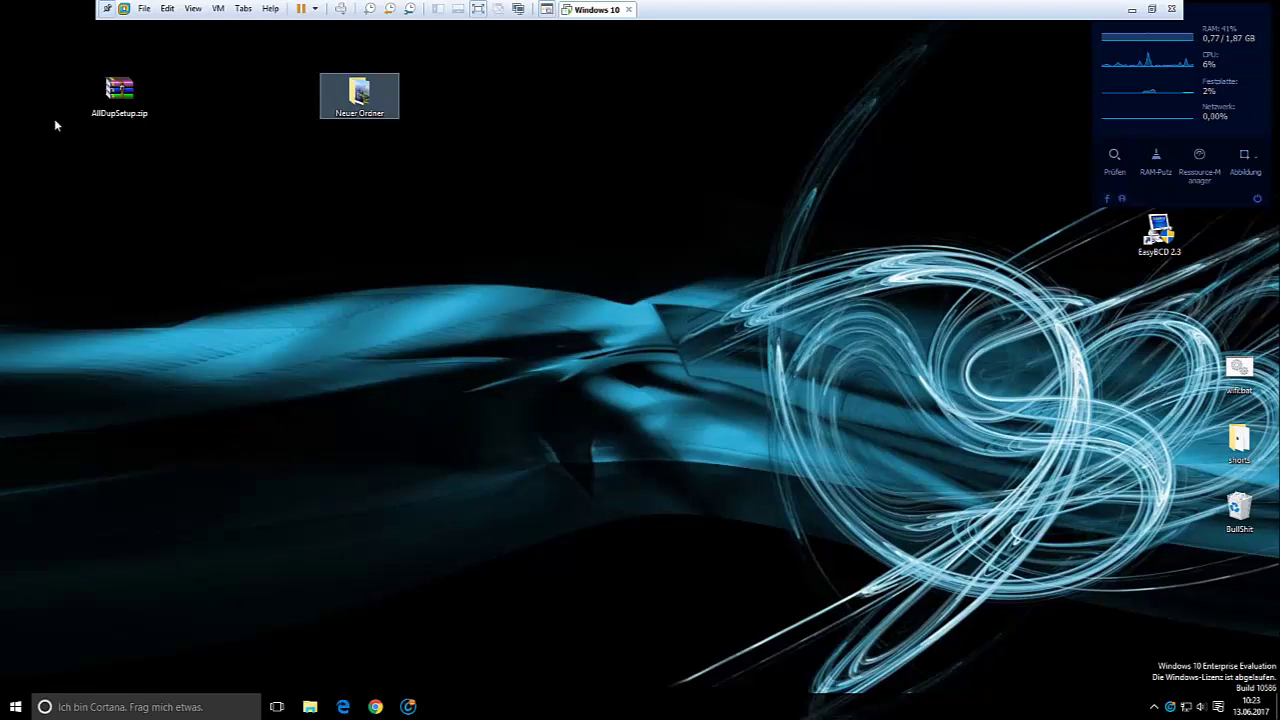
{"action": "left_click_drag", "start_coordinate": [112, 105], "coordinate": [192, 105]}
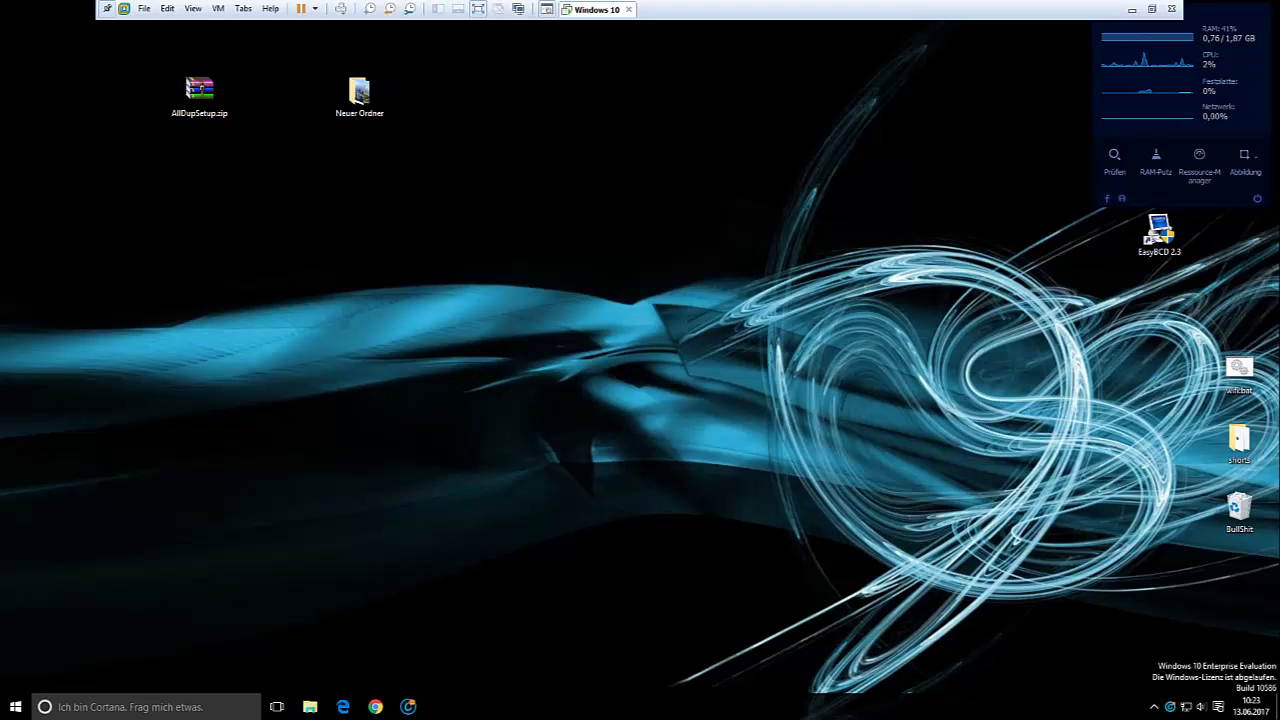
Reopen Advanced SystemCare and look over its AktionPool, Werkzeugkiste and Bereinigen & Optimieren pages.
{"action": "left_click", "coordinate": [1172, 707]}
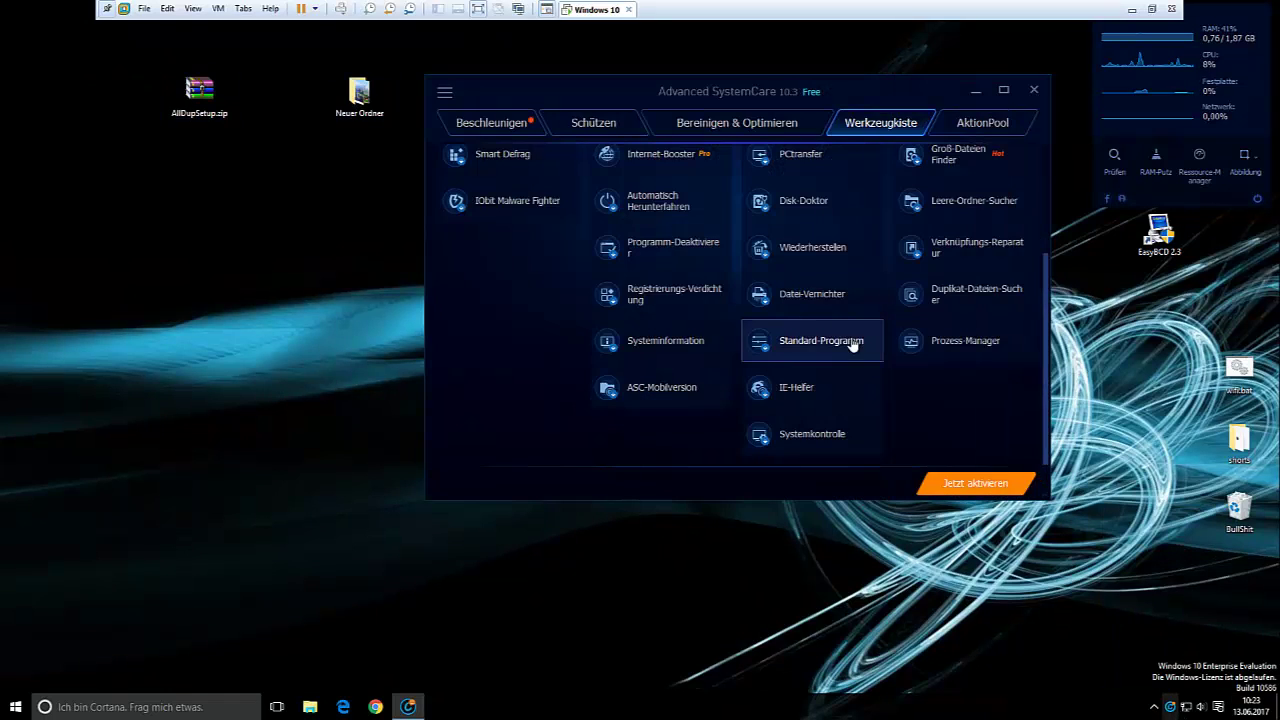
{"action": "left_click", "coordinate": [979, 130]}
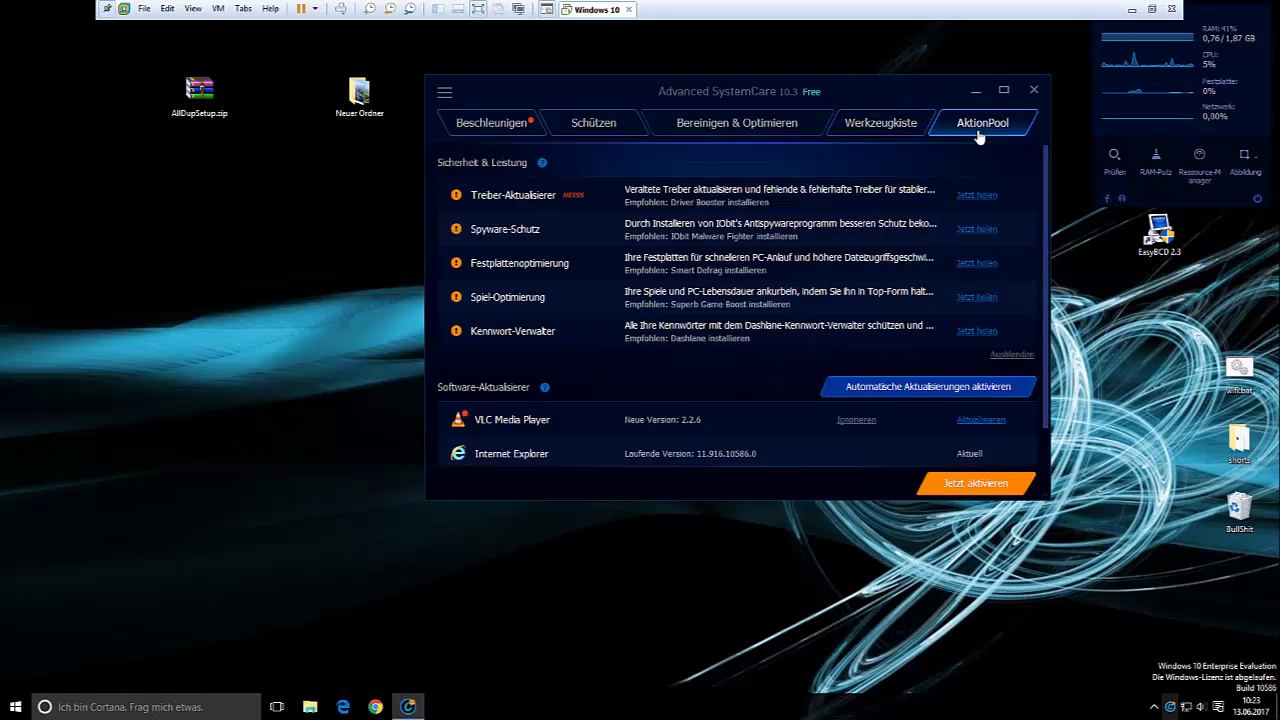
{"action": "left_click", "coordinate": [895, 127]}
{"action": "scroll", "coordinate": [760, 200], "scroll_direction": "up", "scroll_amount": 1}
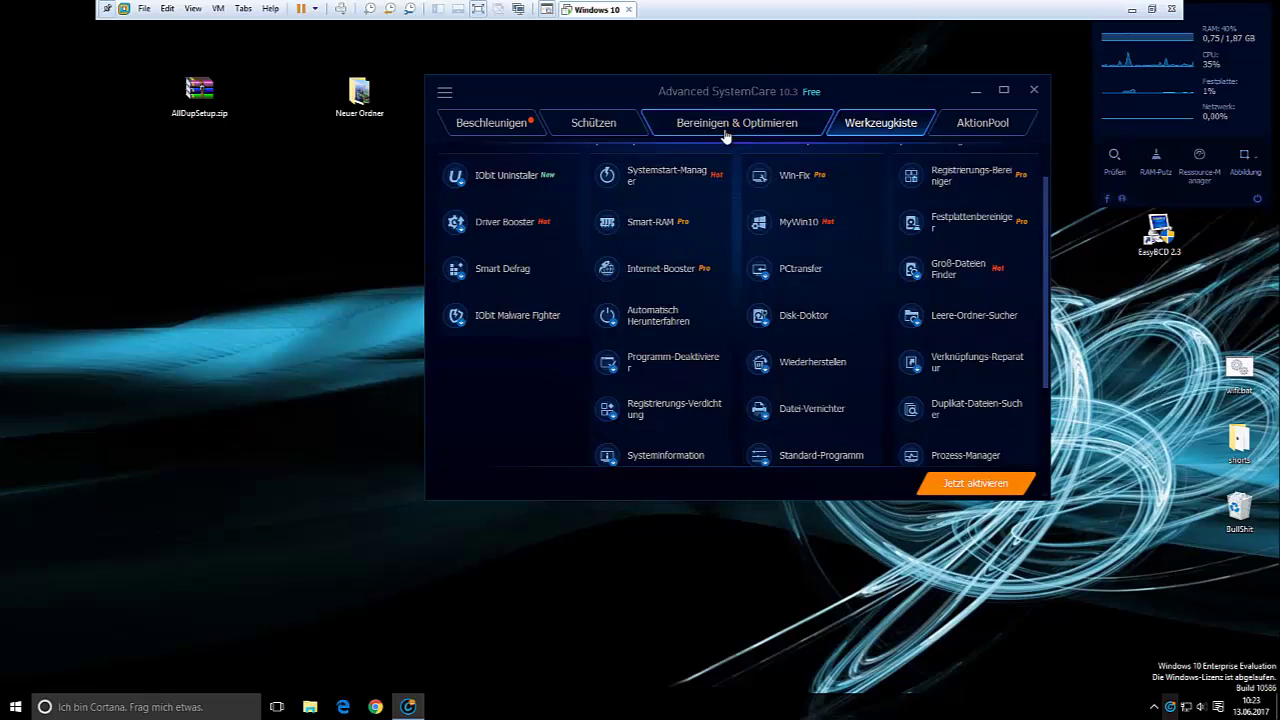
{"action": "left_click", "coordinate": [726, 136]}
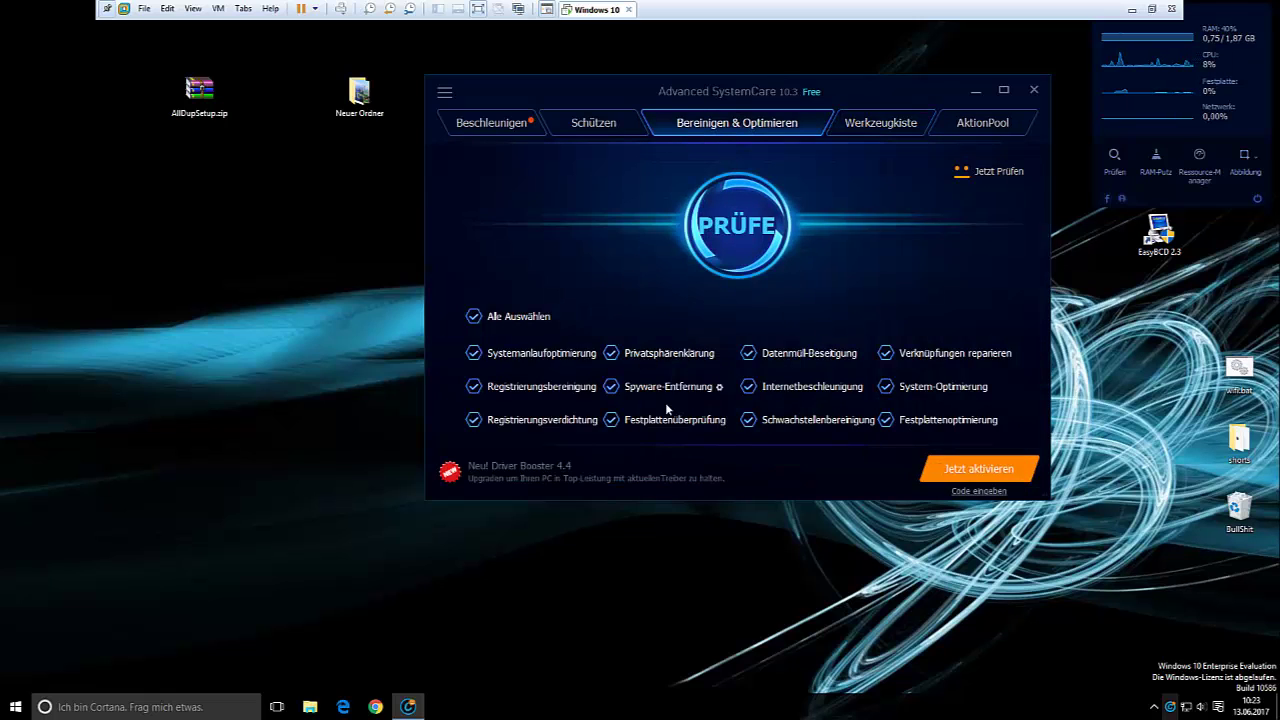
{"action": "left_click", "coordinate": [885, 132]}
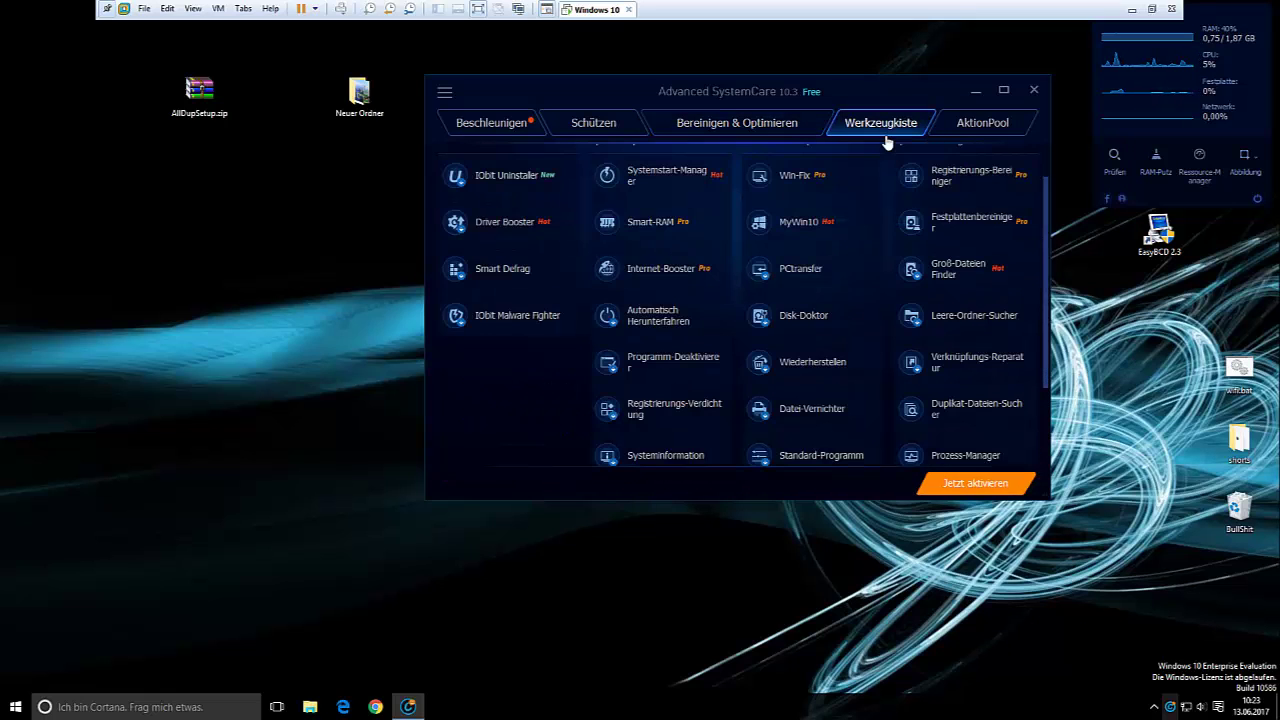
Look over the Schützen and Bereinigen & Optimieren pages, then examine the full list of tools in the Werkzeugkiste.
{"action": "left_click", "coordinate": [679, 131]}
{"action": "left_click", "coordinate": [580, 125]}
{"action": "left_click", "coordinate": [737, 123]}
{"action": "left_click", "coordinate": [885, 125]}
{"action": "scroll", "coordinate": [668, 203], "scroll_direction": "down", "scroll_amount": 2}
{"action": "scroll", "coordinate": [733, 218], "scroll_direction": "up", "scroll_amount": 3}
{"action": "scroll", "coordinate": [750, 320], "scroll_direction": "down", "scroll_amount": 4}
{"action": "scroll", "coordinate": [620, 330], "scroll_direction": "up", "scroll_amount": 5}
{"action": "scroll", "coordinate": [517, 297], "scroll_direction": "down", "scroll_amount": 1}
{"action": "scroll", "coordinate": [710, 360], "scroll_direction": "down", "scroll_amount": 3}
{"action": "scroll", "coordinate": [720, 350], "scroll_direction": "up", "scroll_amount": 4}
{"action": "scroll", "coordinate": [742, 338], "scroll_direction": "down", "scroll_amount": 4}
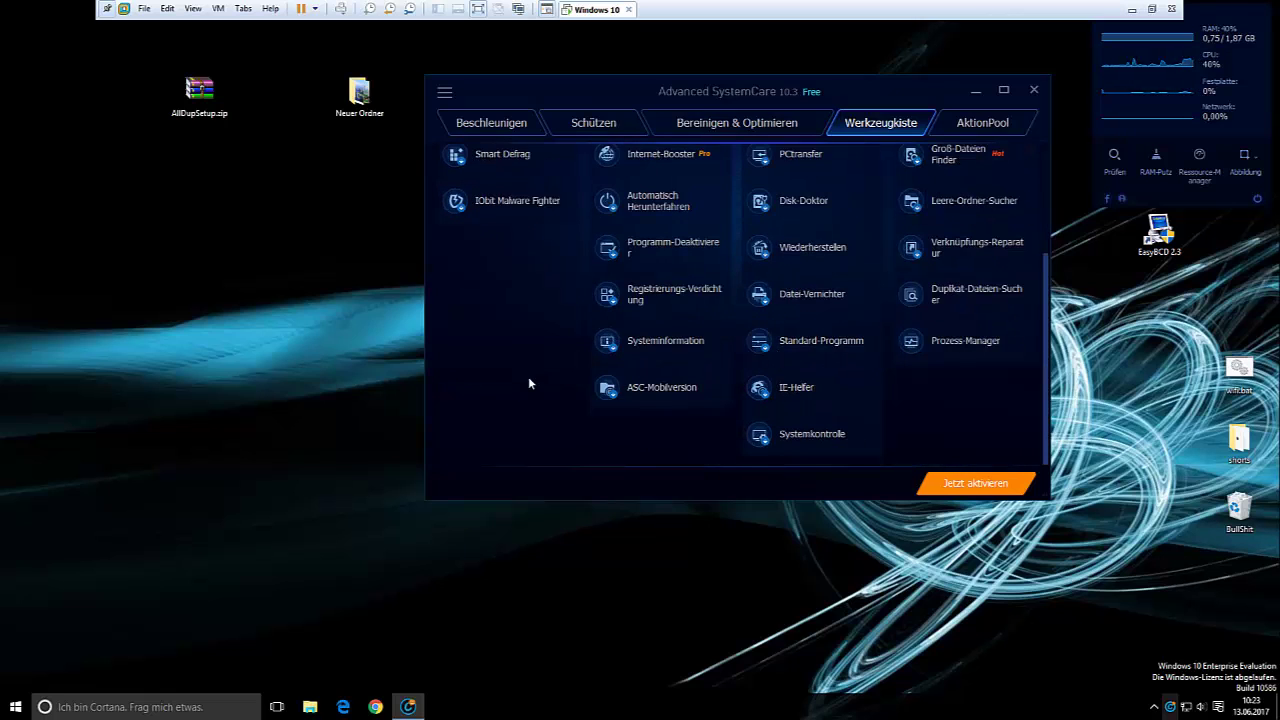
{"action": "scroll", "coordinate": [650, 205], "scroll_direction": "up", "scroll_amount": 3}
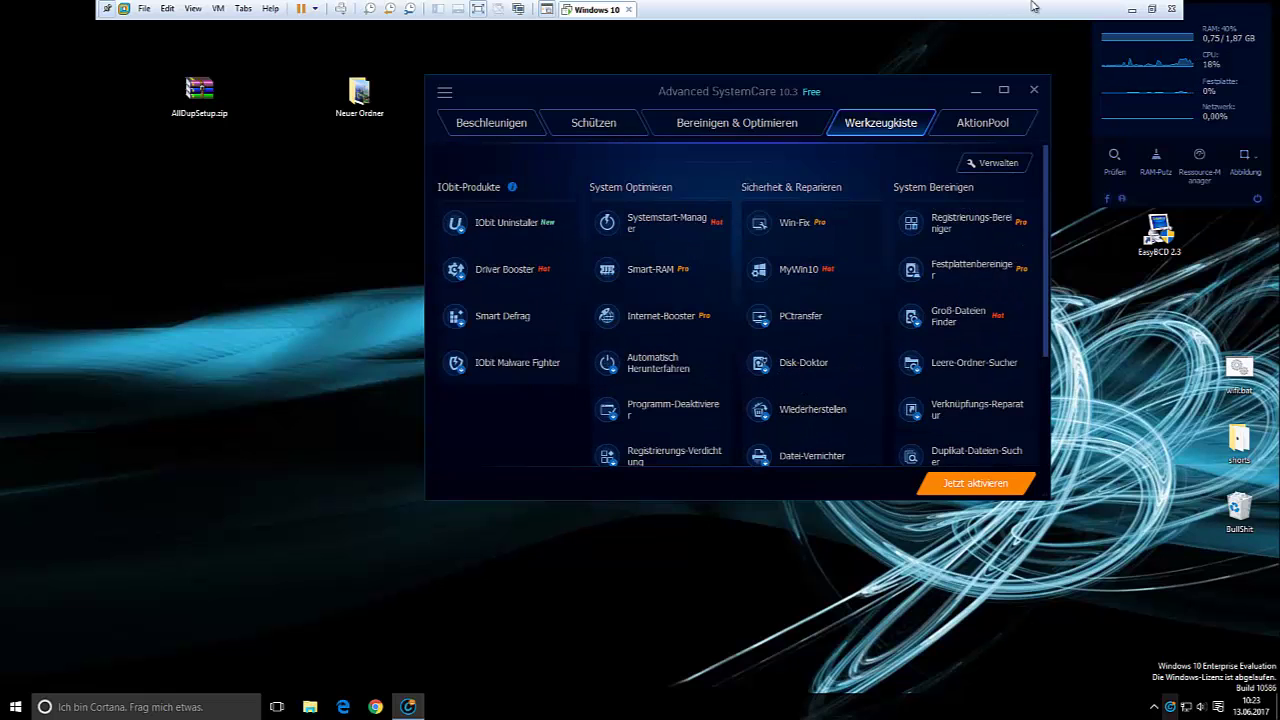
Close Advanced SystemCare and minimize the Windows 10 virtual machine window.
{"action": "left_click", "coordinate": [1035, 90]}
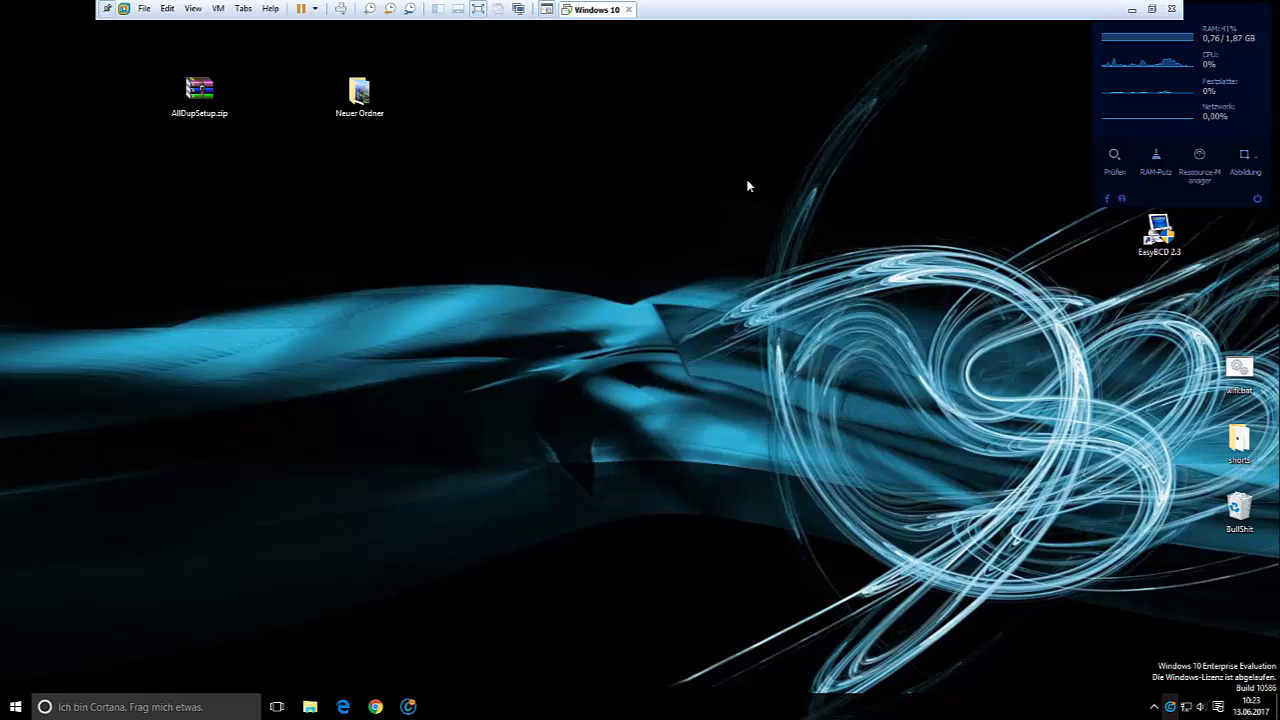
{"action": "left_click", "coordinate": [1133, 10]}
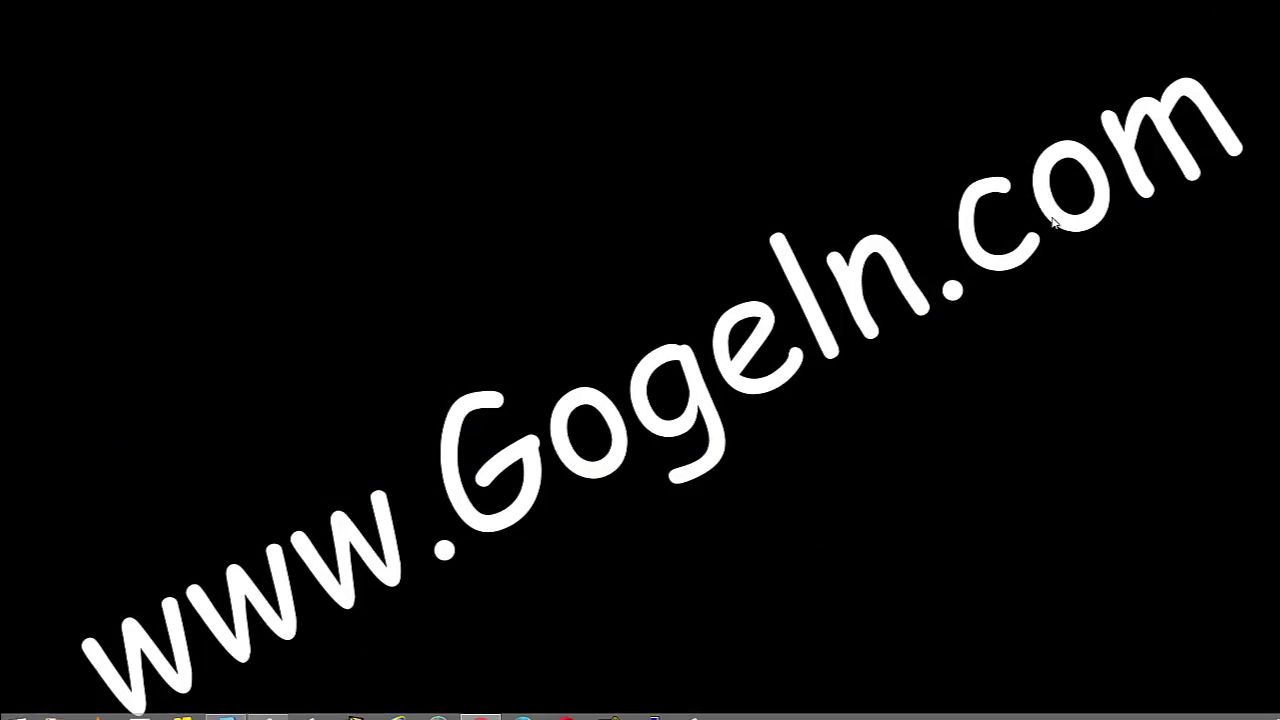